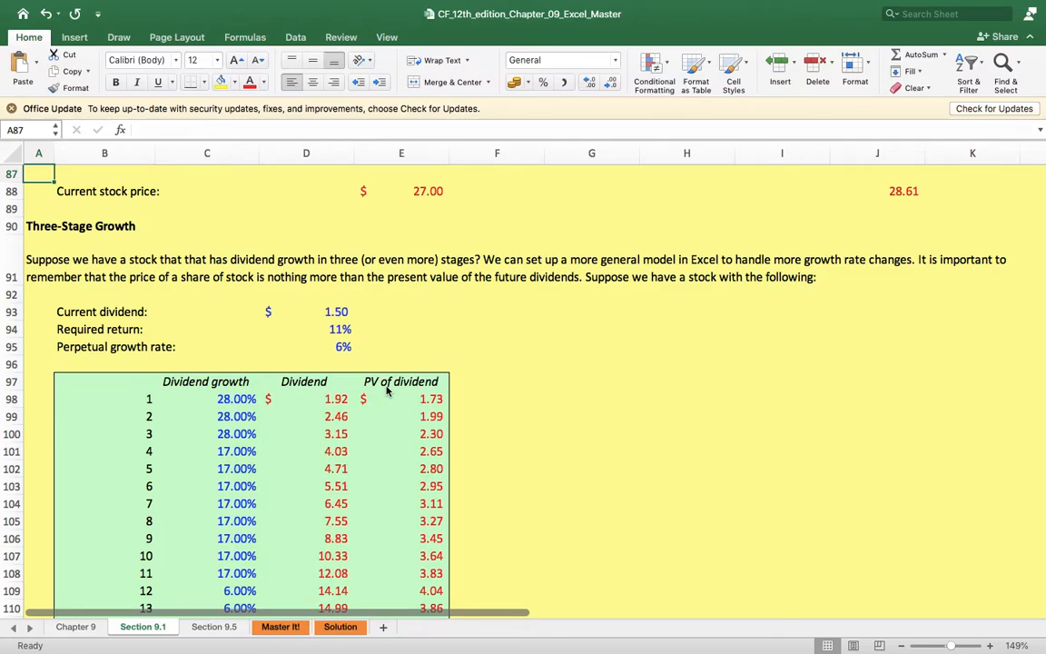
Examine the second scenario's inputs in Example 9.3: current dividend, initial growth rate, perpetual growth rate and required return.
key("Up")
key("Up")
key("Up")
key("Up")
key("Up")
key("Up")
key("Up")
key("Up")
key("Up")
key("Up")
key("Up")
key("Up")
key("Up")
key("Up")
key("Up")
key("Up")
key("Up")
key("Up")
key("Up")
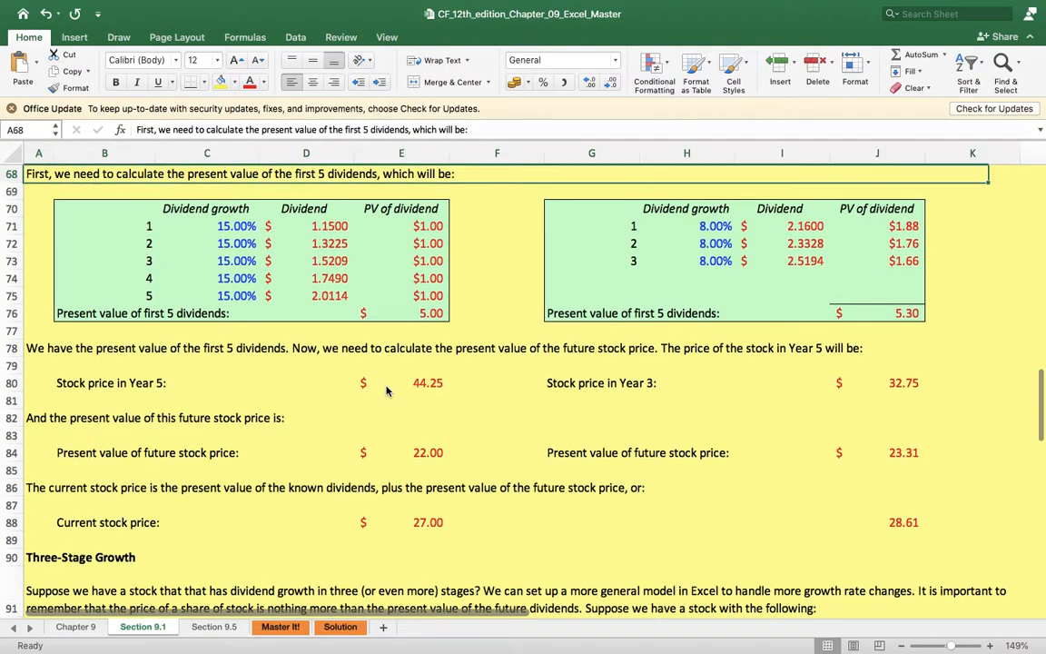
key("Up")
key("Up")
key("Up")
key("Up")
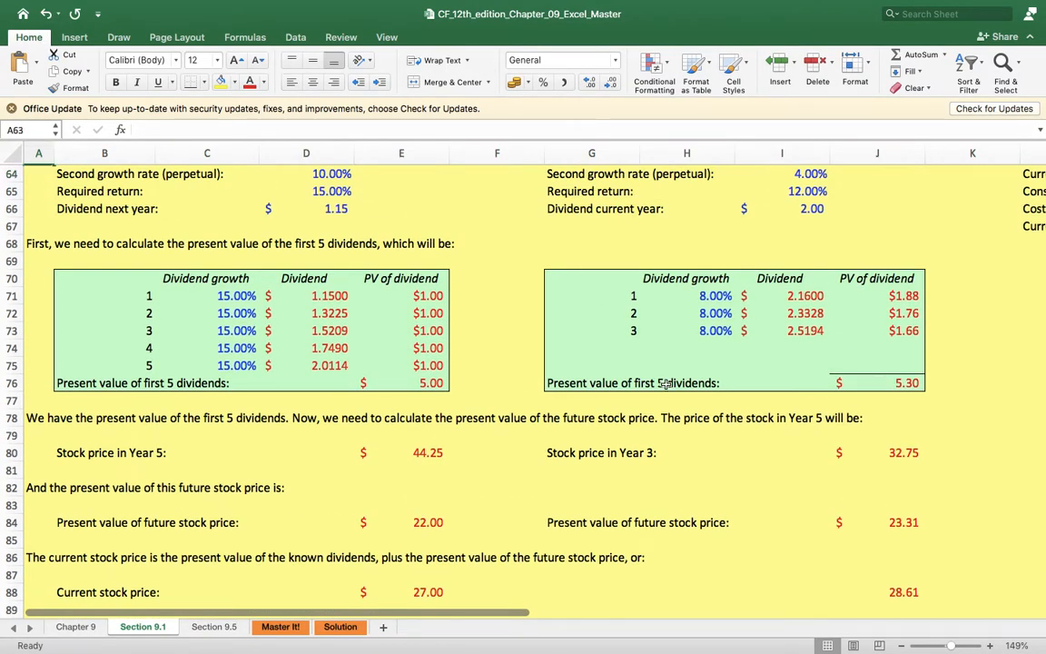
key("Up")
key("Up")
key("Up")
key("Up")
key("Up")
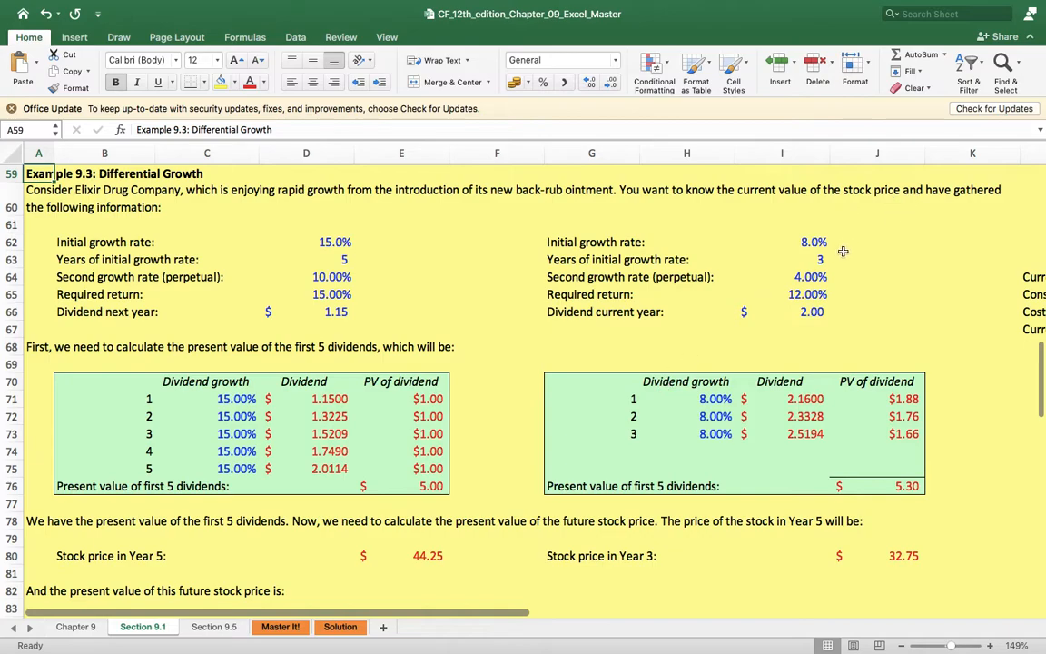
left_click(816, 311)
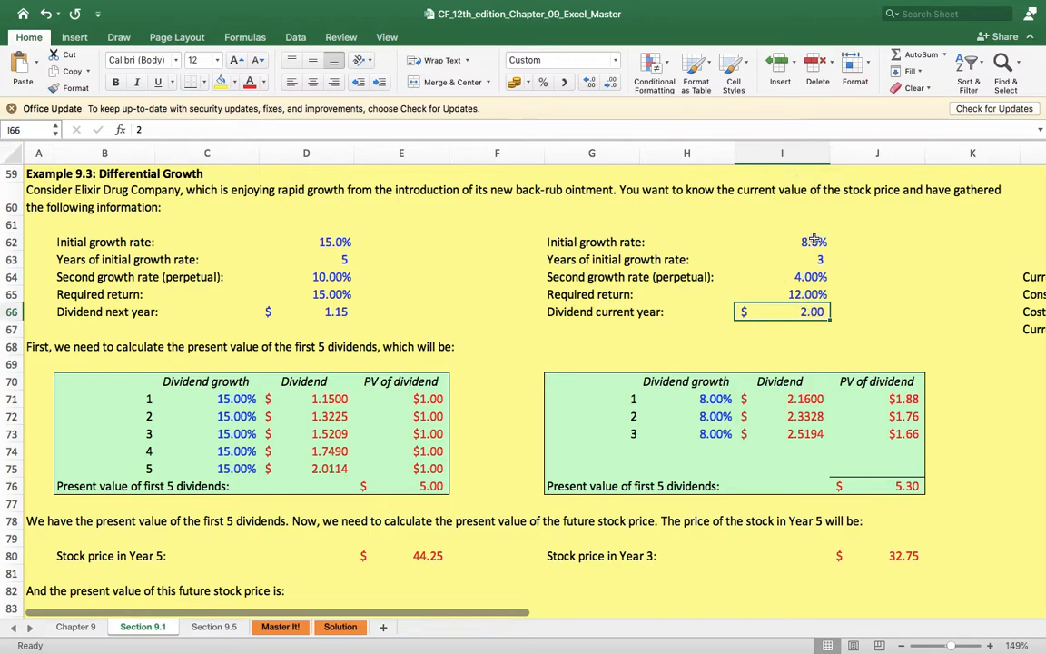
left_click(820, 242)
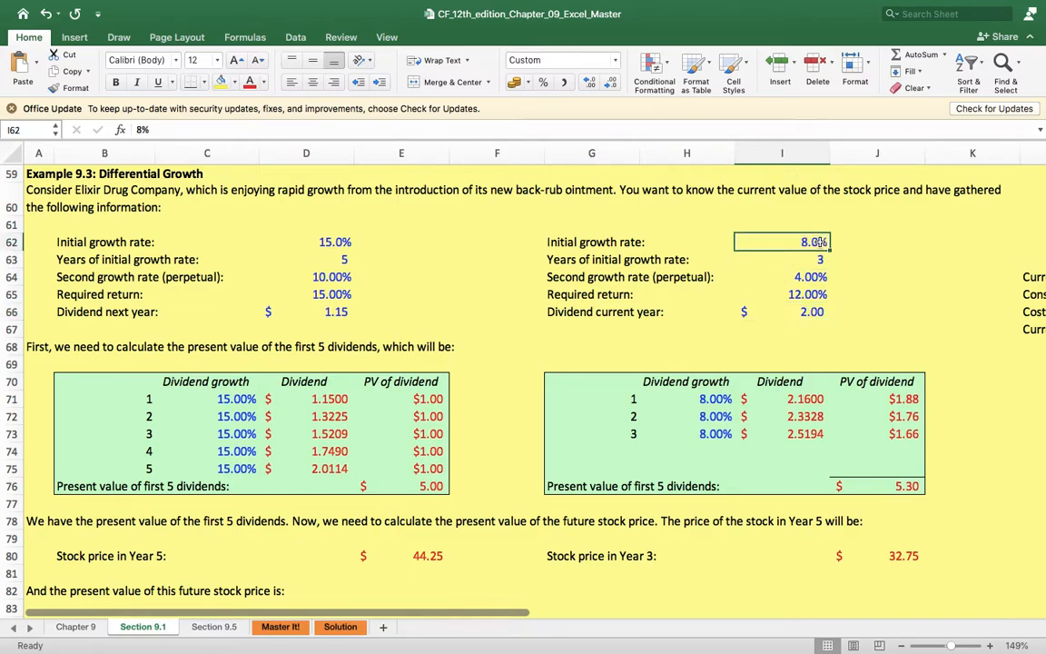
left_click(805, 278)
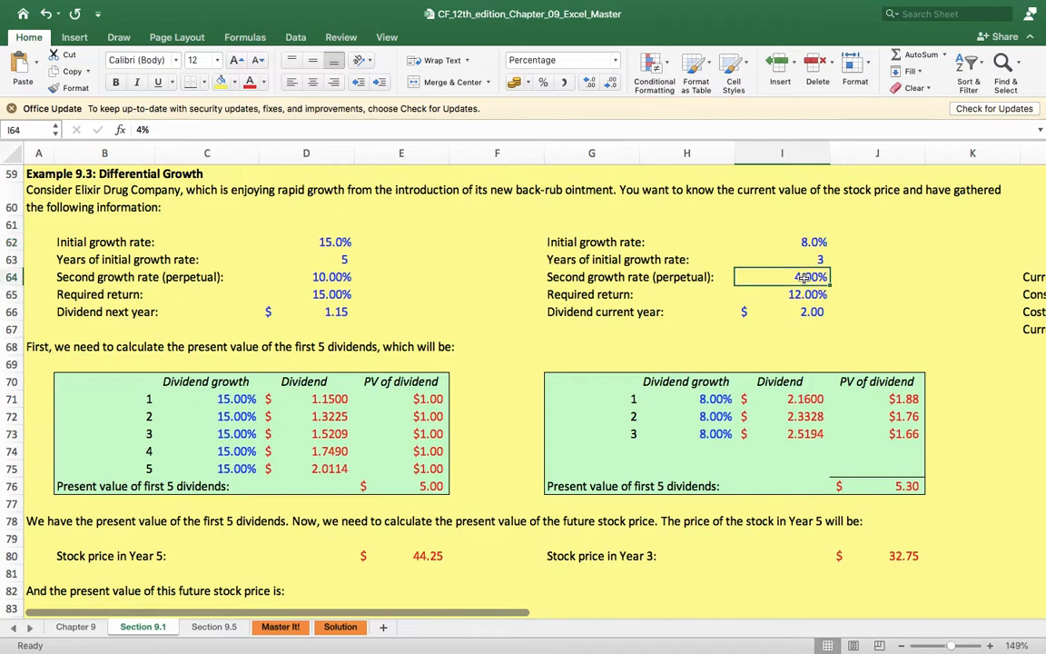
left_click(804, 294)
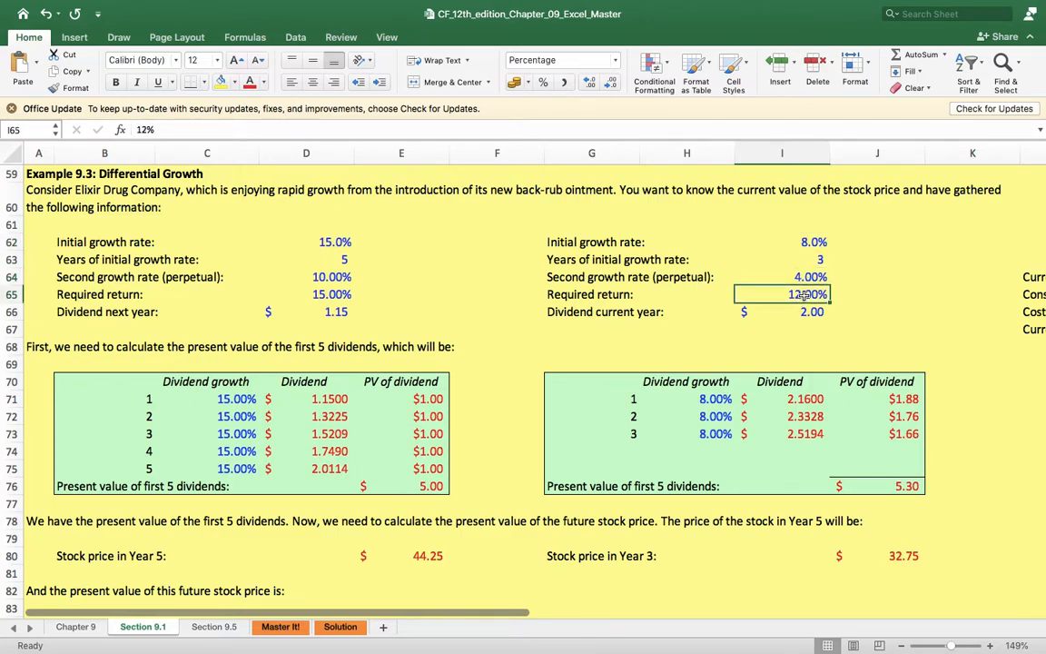
Check the second scenario's formulas for the Year 3 stock price and the current stock price.
left_click(897, 556)
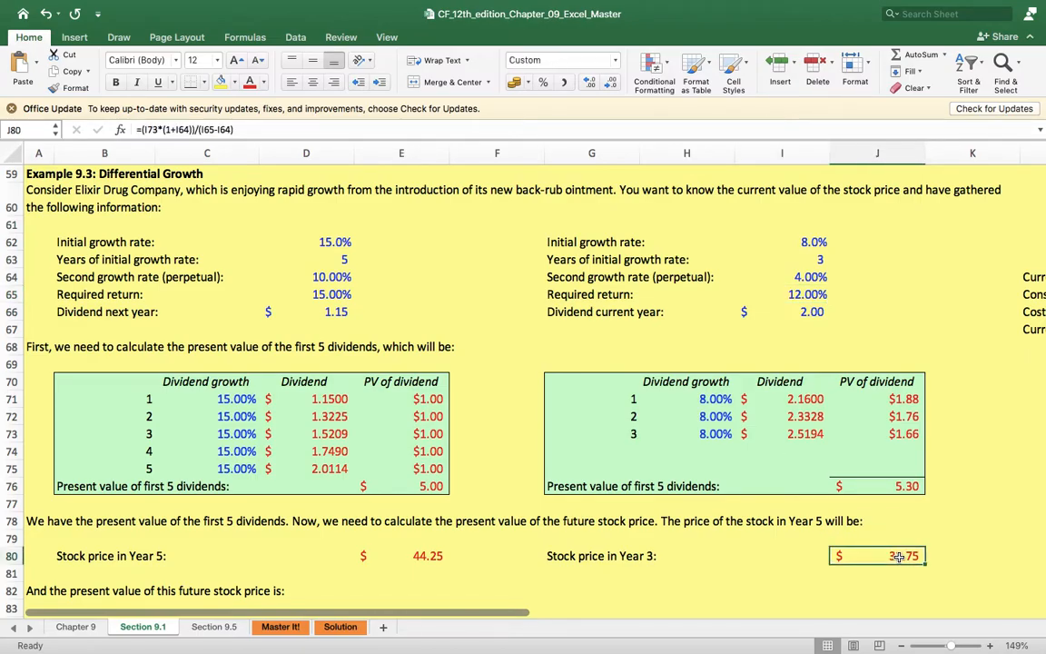
key("Down")
key("Down")
key("Down")
key("Down")
key("Down")
key("Down")
key("Down")
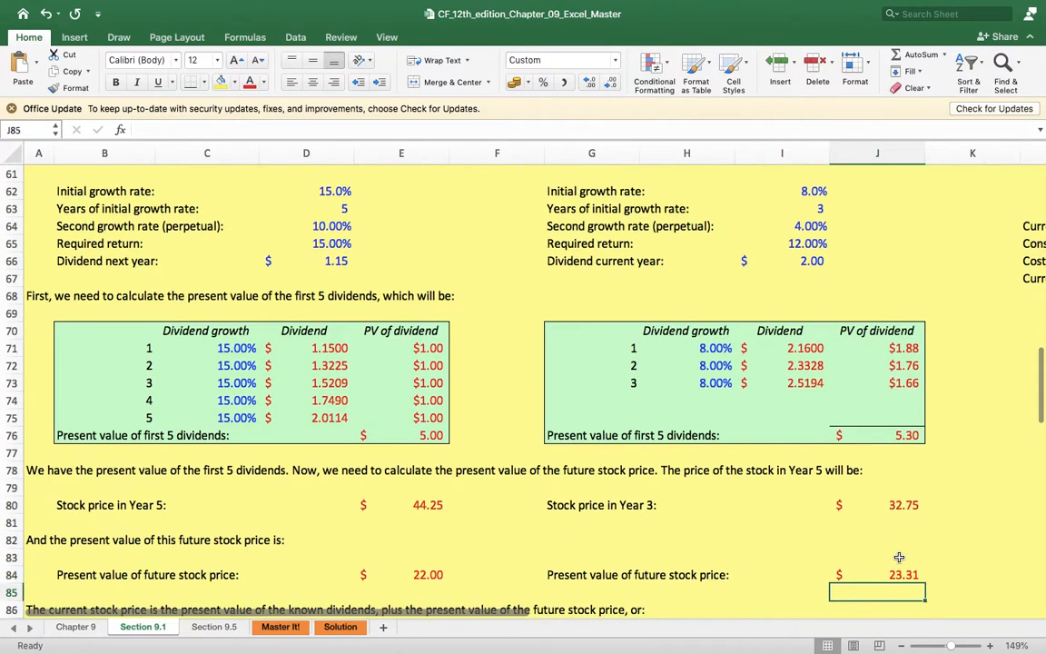
key("Down")
key("Down")
key("Down")
key("Down")
key("Up")
key("Up")
key("Up")
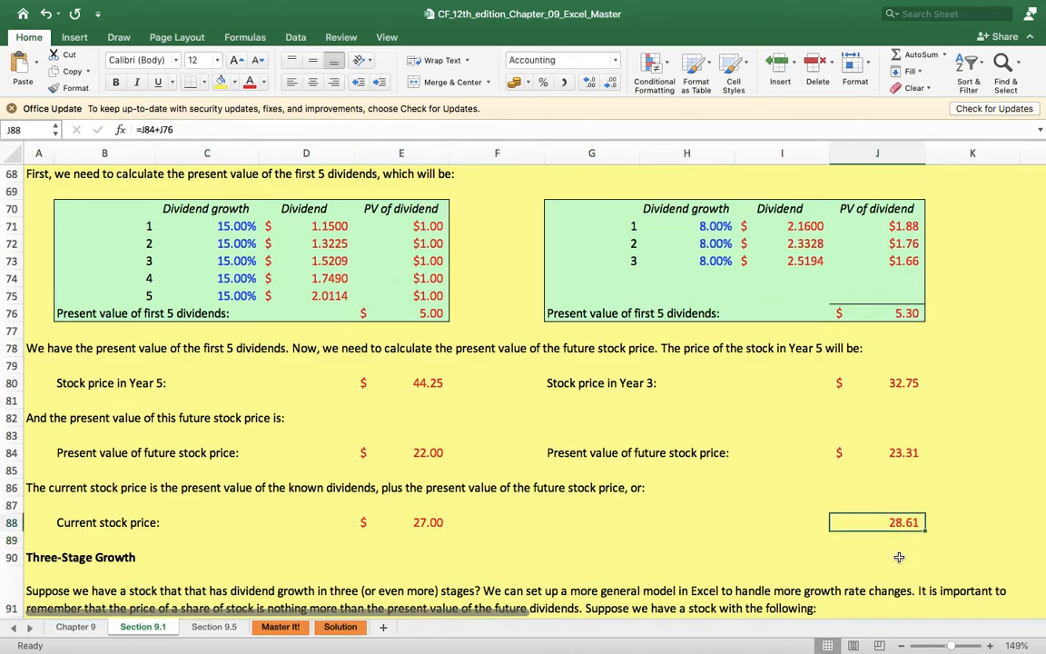
Examine the Elixir Drug Company inputs in Example 9.3: required return, years of initial growth, and initial and perpetual growth rates.
key("Up")
key("Up")
key("Up")
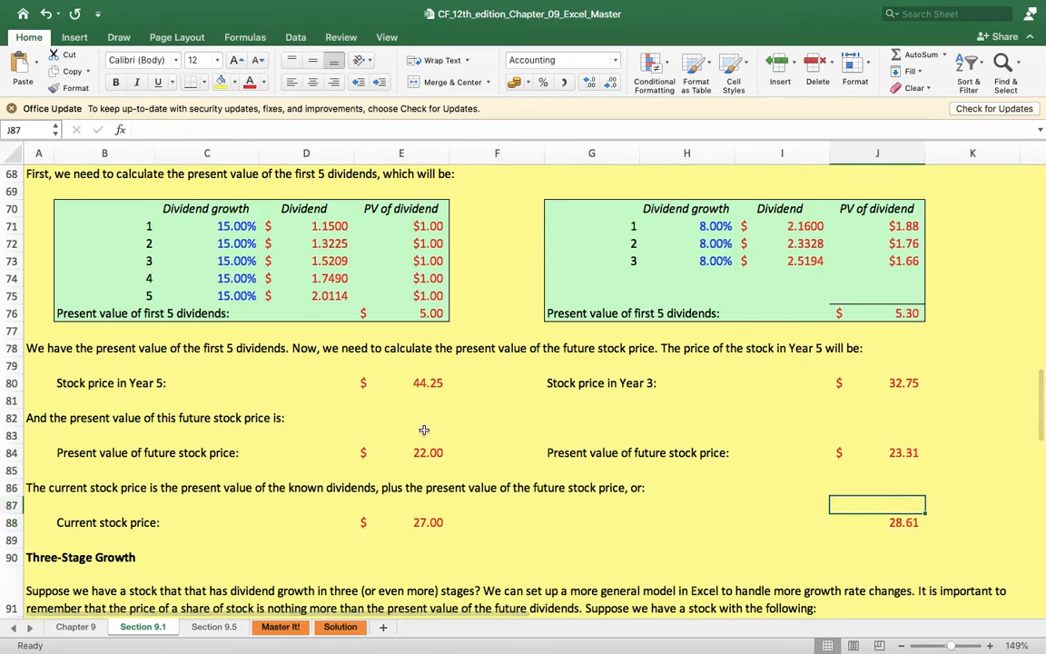
key("Up")
key("Up")
key("Up")
key("Up")
key("Up")
key("Up")
key("Up")
key("Up")
key("Up")
key("Up")
key("Up")
key("Up")
key("Up")
key("Up")
key("Up")
key("Up")
key("Up")
key("Up")
key("Up")
key("Up")
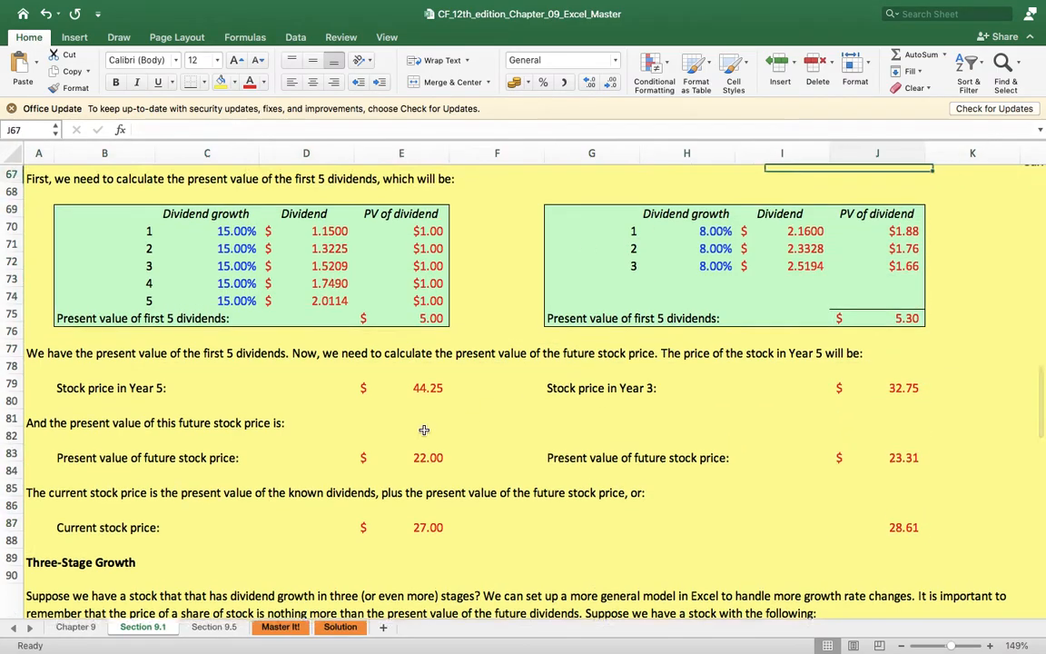
key("Up")
key("Up")
key("Up")
key("Up")
key("Up")
key("Up")
key("Up")
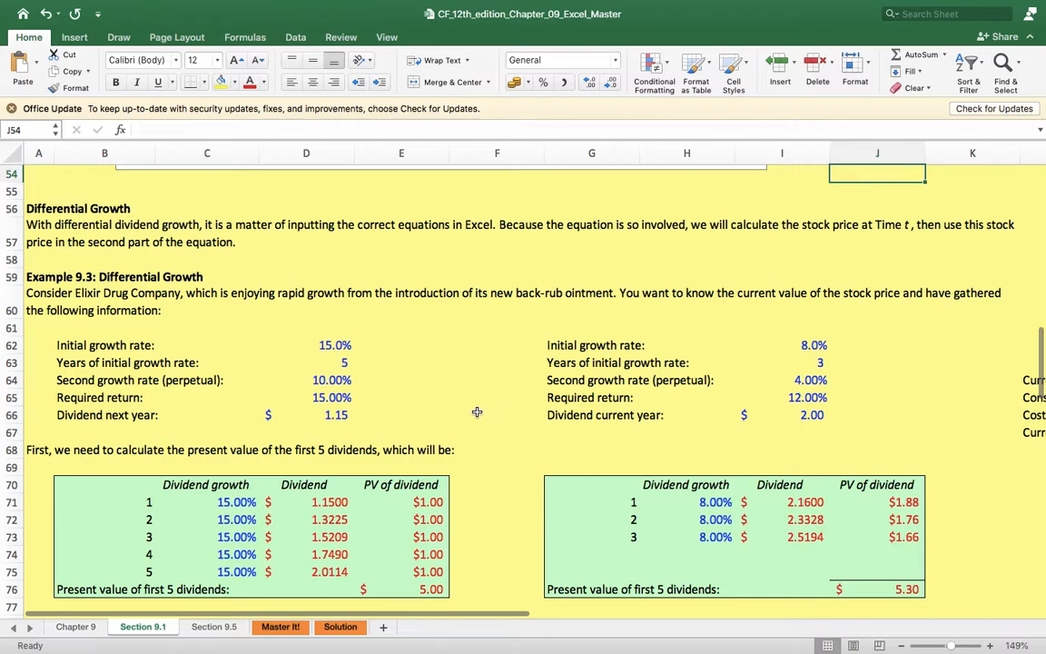
left_click(321, 397)
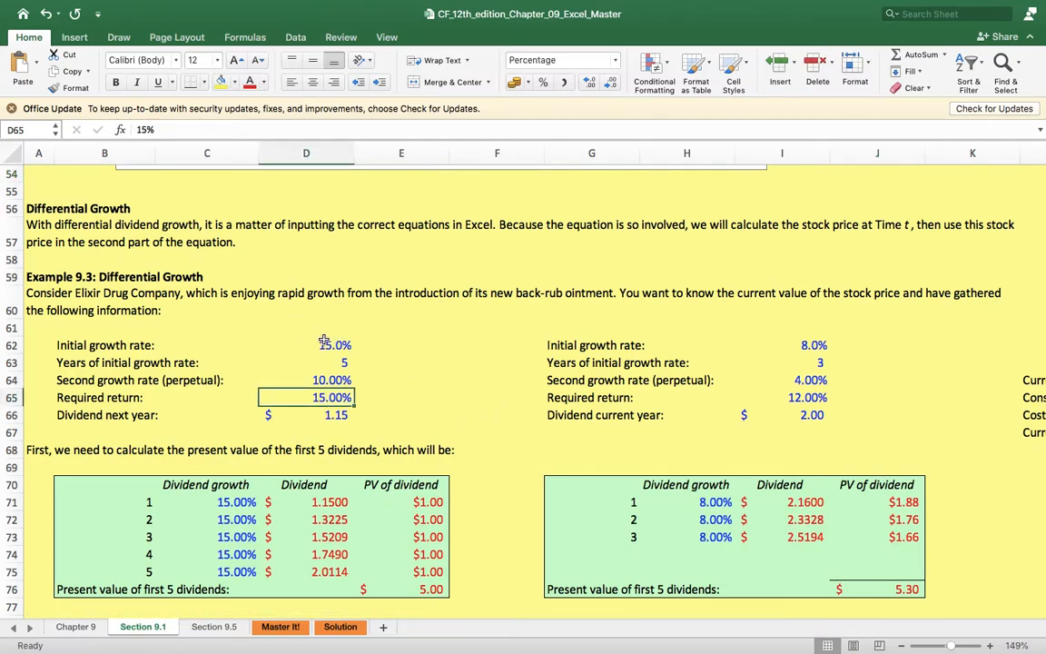
left_click(344, 361)
left_click(339, 345)
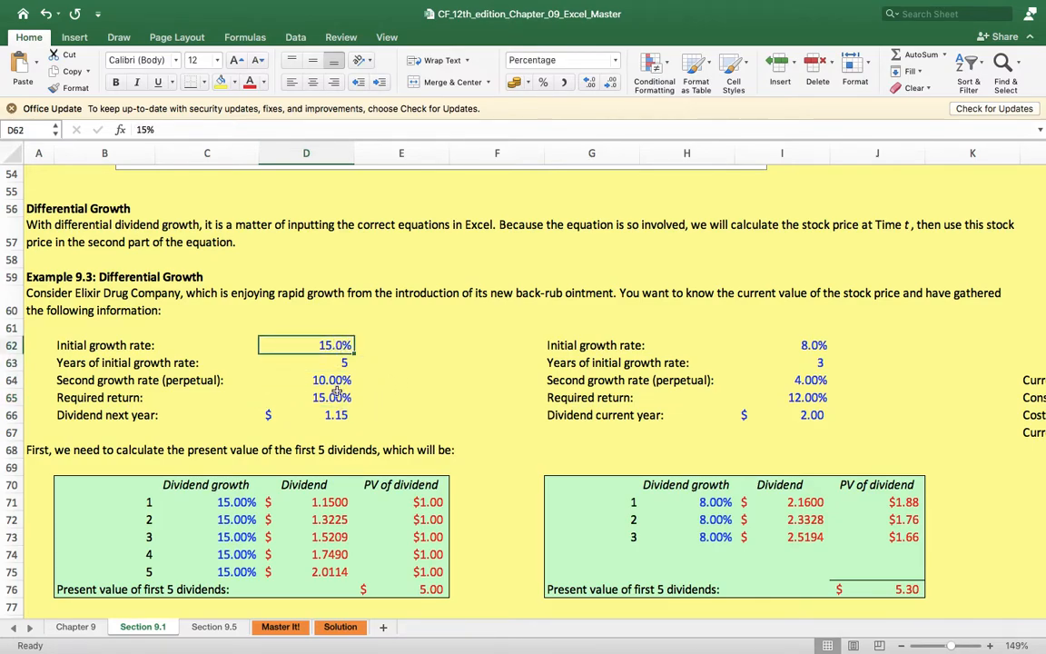
left_click(345, 380)
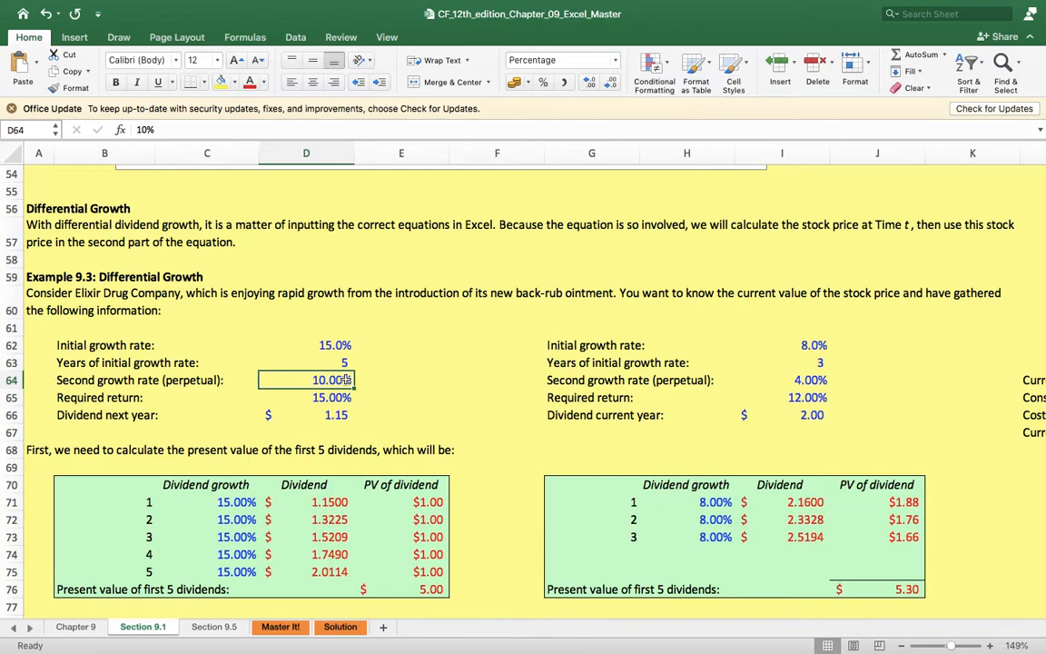
Examine the Three-Stage Growth inputs: current dividend, required return and perpetual growth rate.
key("Down")
key("Down")
key("Down")
key("Down")
key("Down")
key("Down")
key("Down")
key("Down")
key("Down")
key("Down")
key("Down")
key("Down")
key("Down")
key("Down")
key("Down")
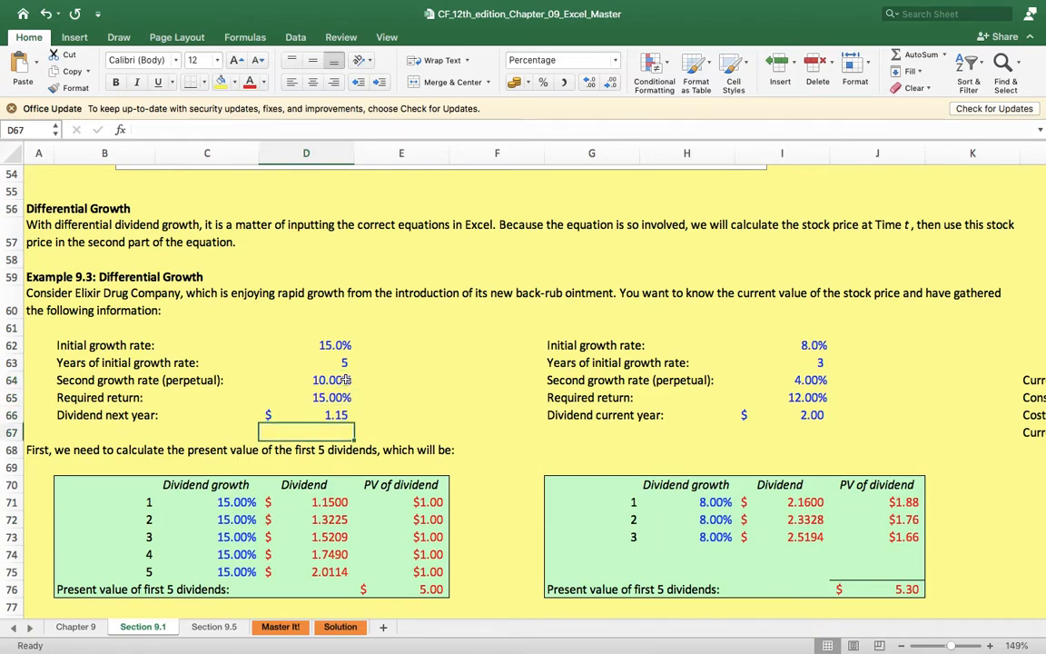
key("Down")
key("Down")
key("Down")
key("Down")
key("Down")
key("Down")
key("Down")
key("Down")
key("Down")
key("Down")
key("Down")
key("Down")
key("Down")
key("Down")
key("Down")
key("Down")
key("Down")
key("Down")
key("Down")
key("Down")
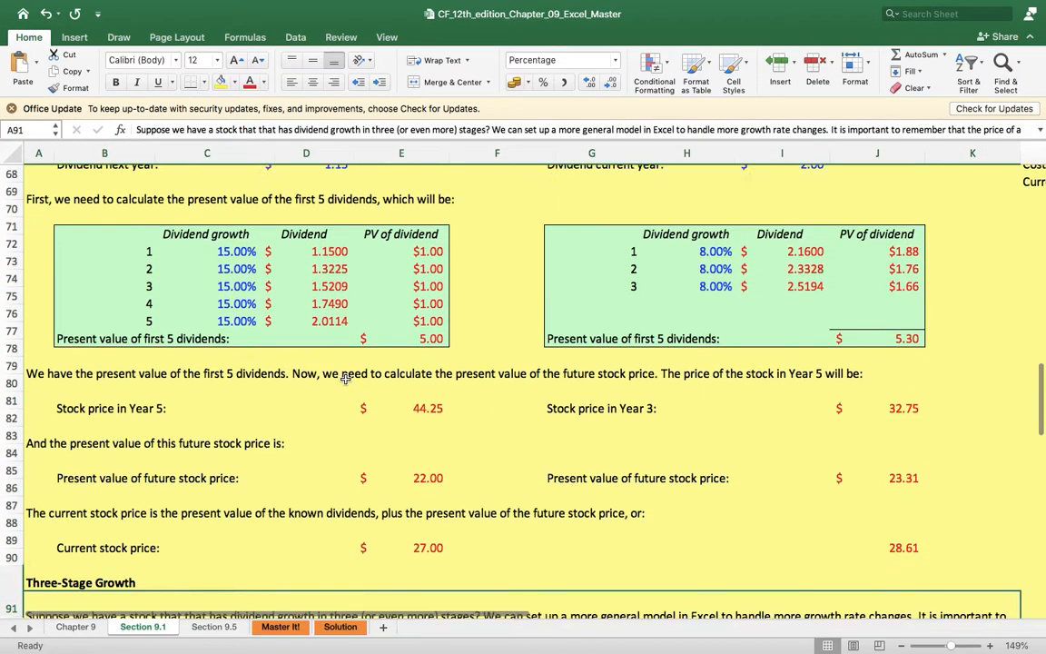
key("Down")
key("Down")
key("Down")
key("Down")
key("Down")
key("Down")
key("Down")
key("Down")
key("Down")
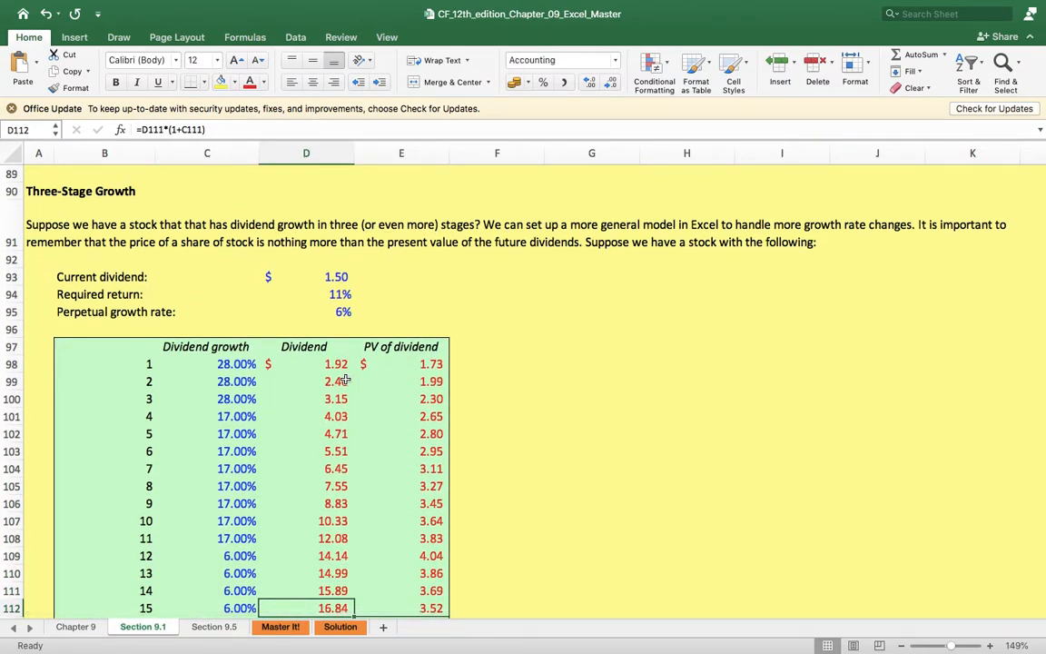
left_click(335, 277)
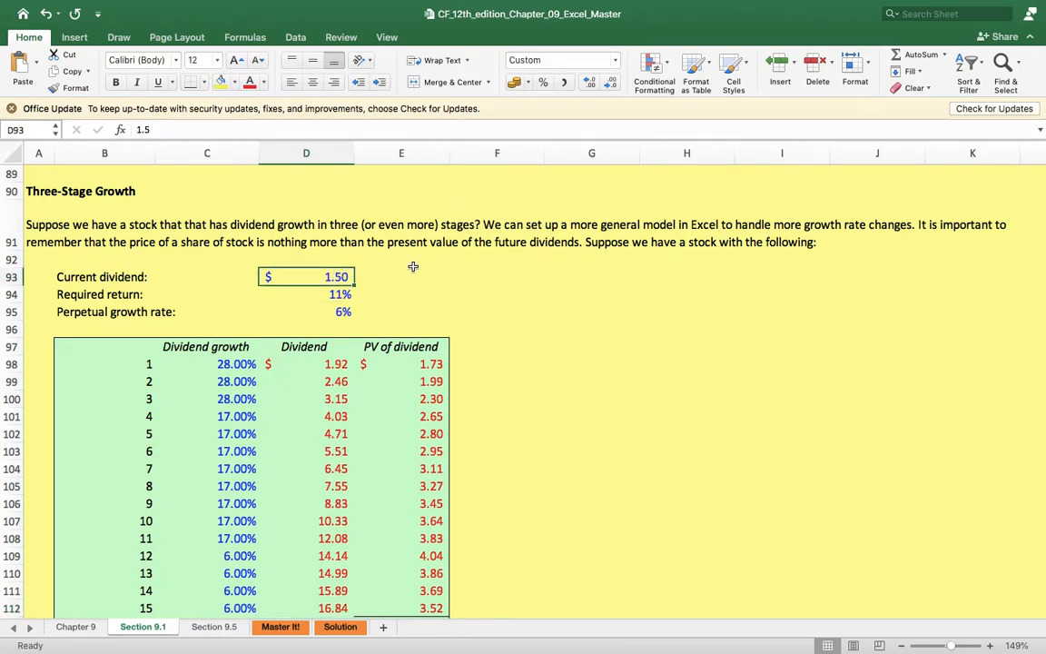
left_click(335, 294)
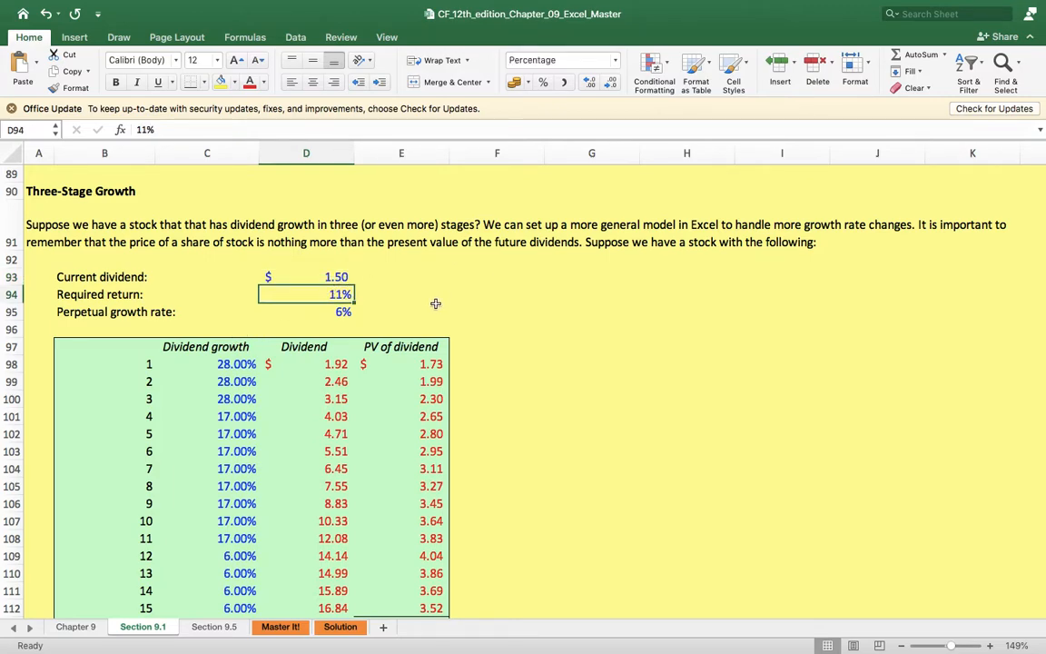
left_click(343, 311)
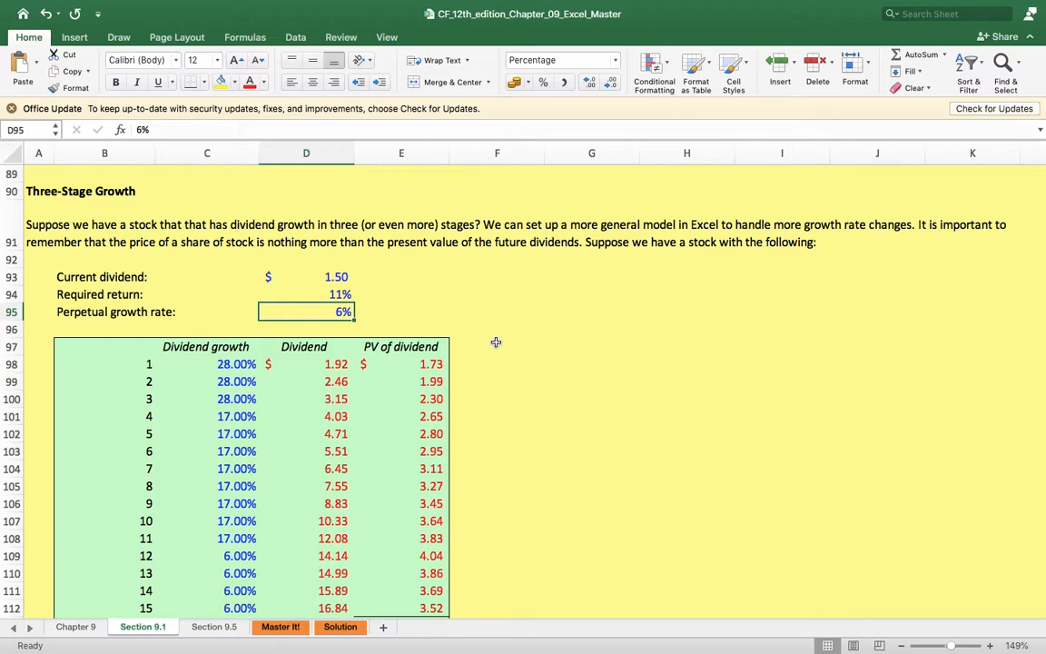
Look through the three-stage dividend table down to the note on the Year 15 stock price.
key("Down")
key("Down")
key("Down")
key("Down")
key("Down")
key("Down")
key("Down")
key("Down")
key("Down")
key("Down")
key("Down")
key("Down")
key("Down")
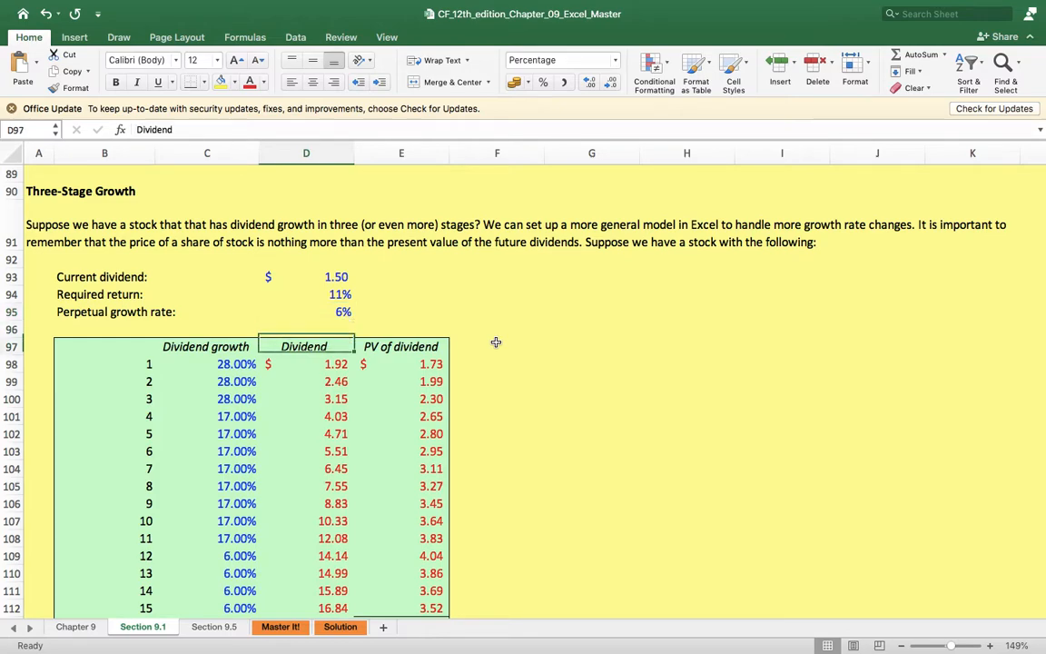
key("Down")
key("Down")
key("Down")
key("Down")
key("Down")
key("Down")
key("Down")
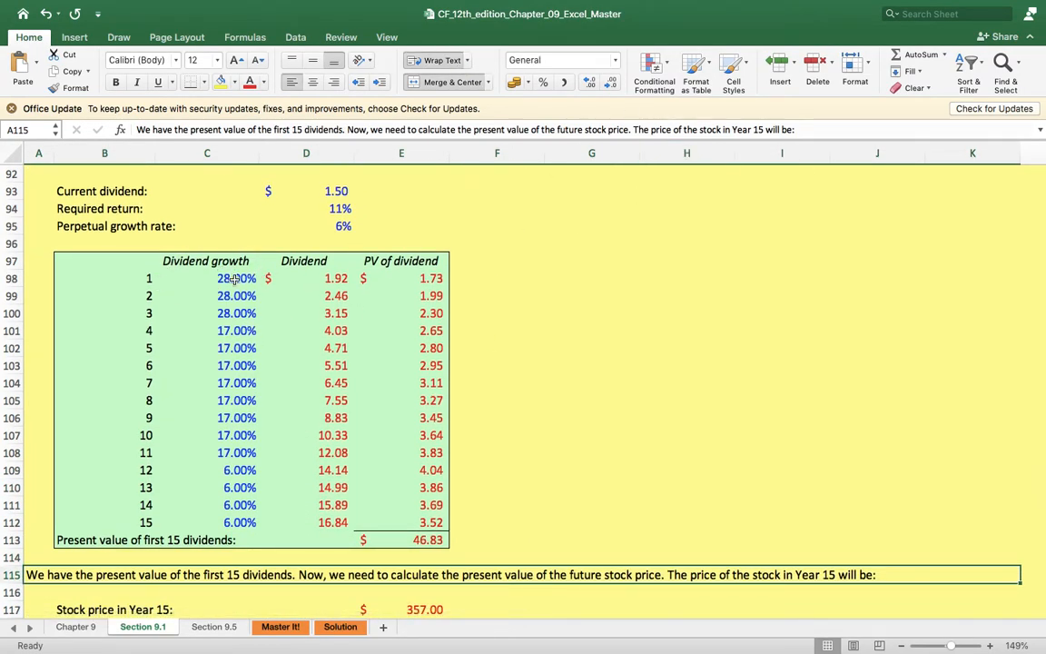
Examine the first-stage dividend growth rates for Years 1 to 3.
left_click(232, 279)
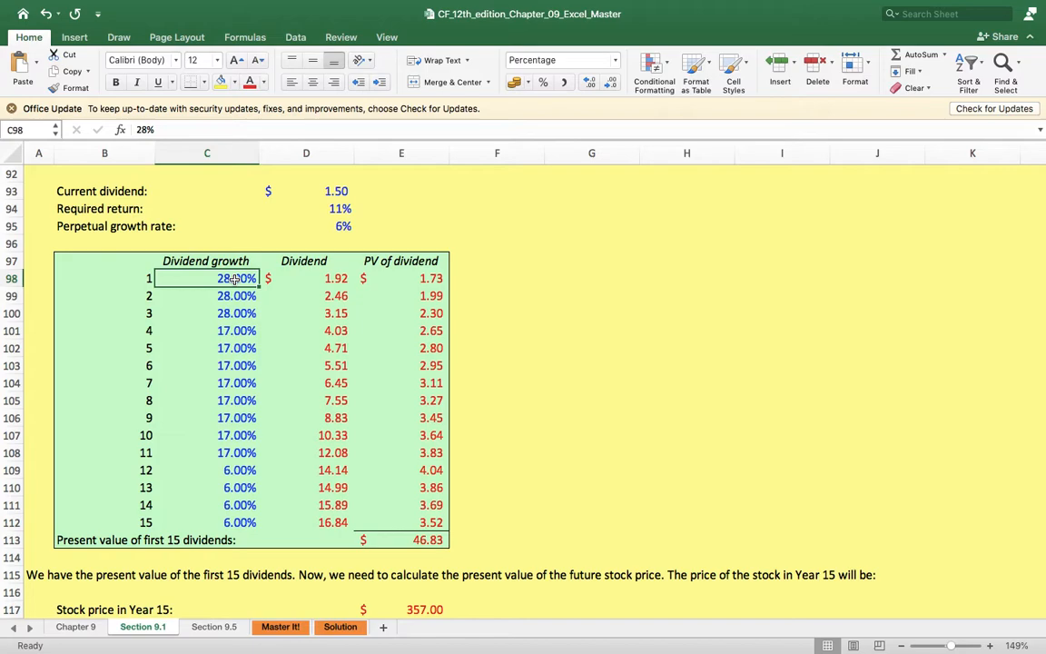
key("Down")
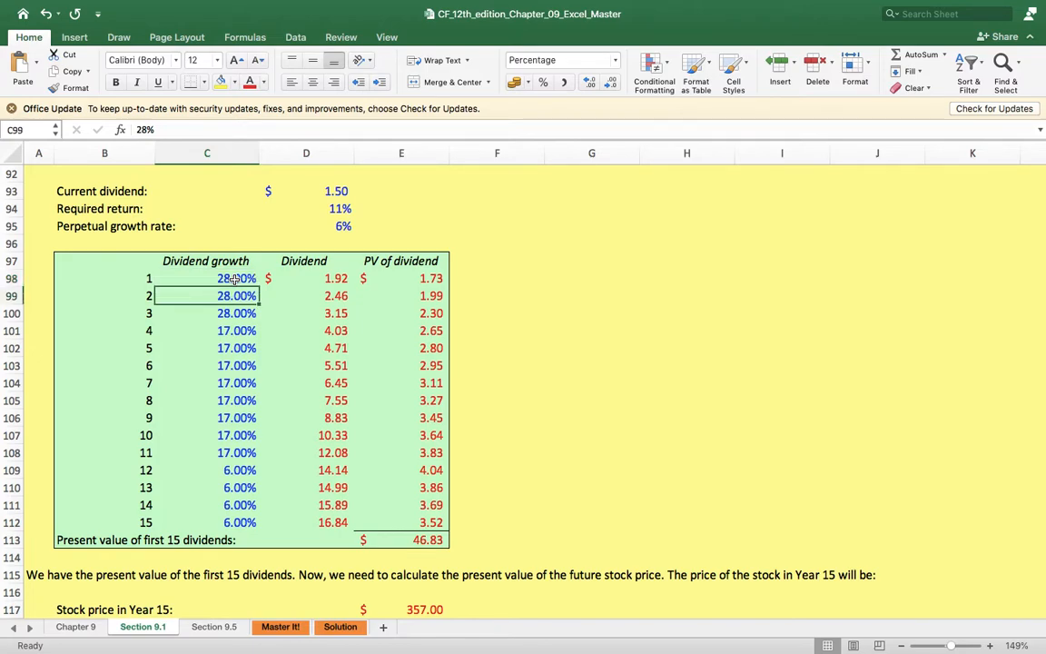
left_click(233, 279)
key("Down")
key("Down")
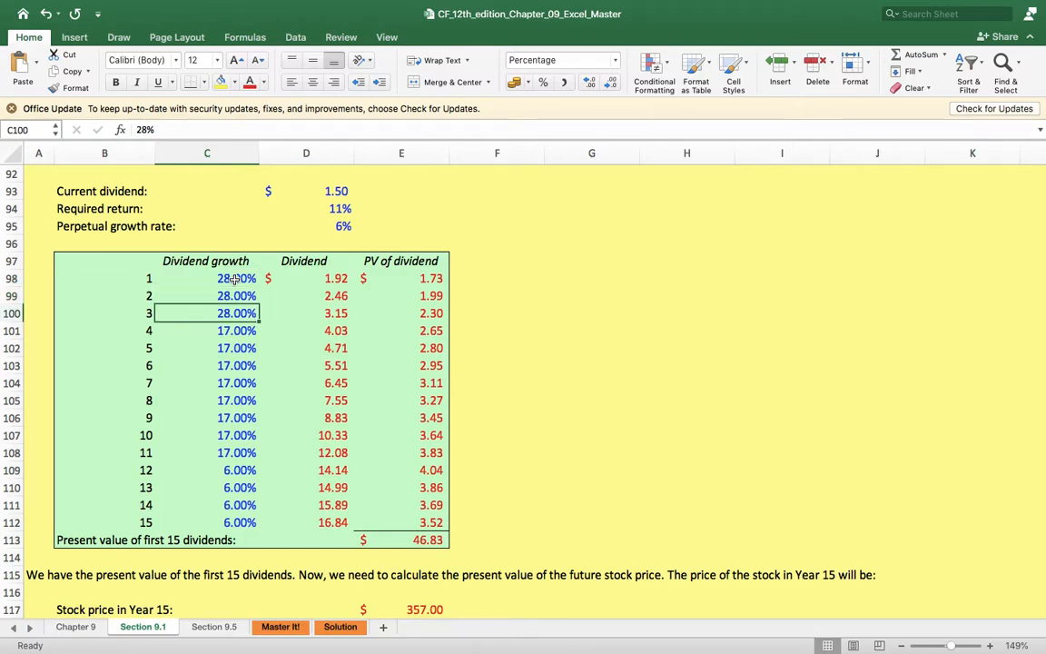
Examine the second-stage dividend growth rates for Years 4 to 11.
key("Down")
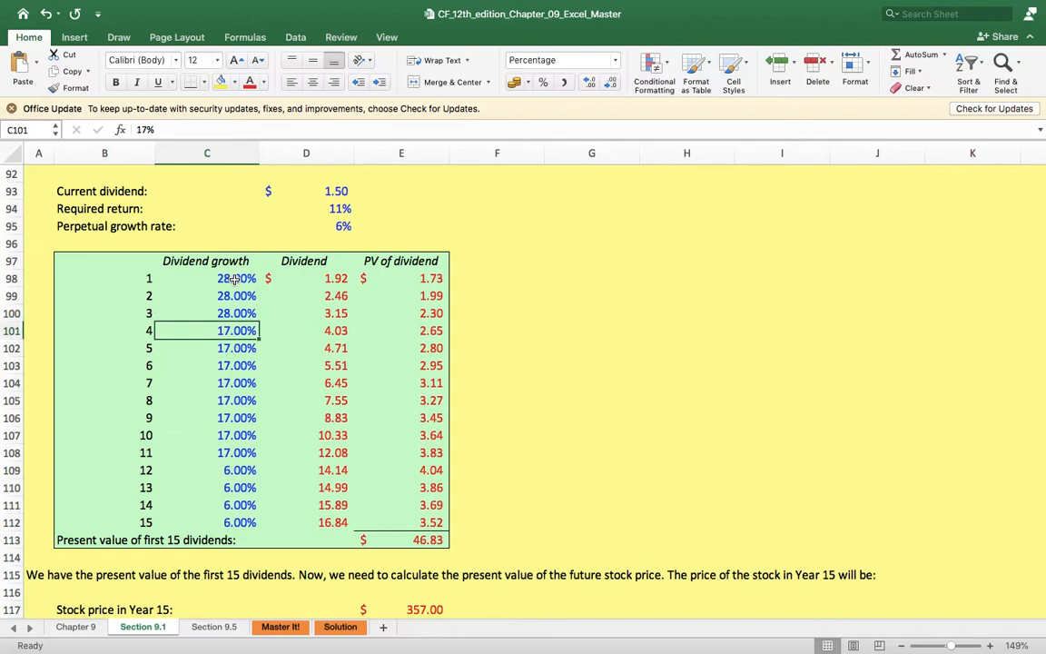
key("Down")
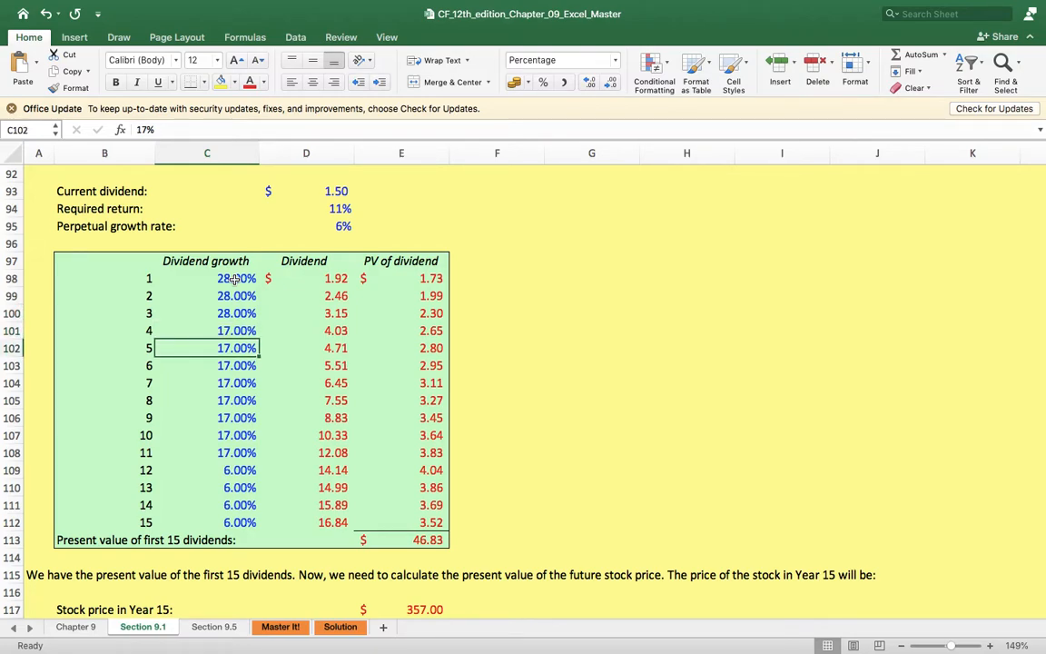
key("Up")
key("Down")
key("Up")
key("Down")
key("Down")
key("Down")
key("Down")
key("Down")
key("Down")
key("Down")
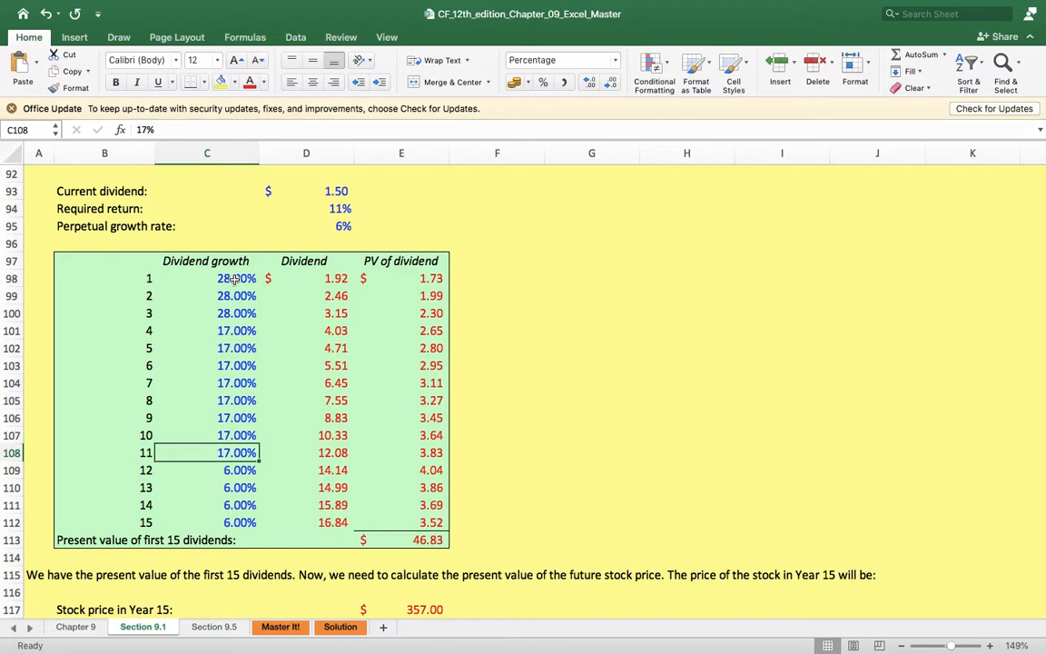
Examine the third-stage dividend growth rates for Years 12 to 15.
key("Down")
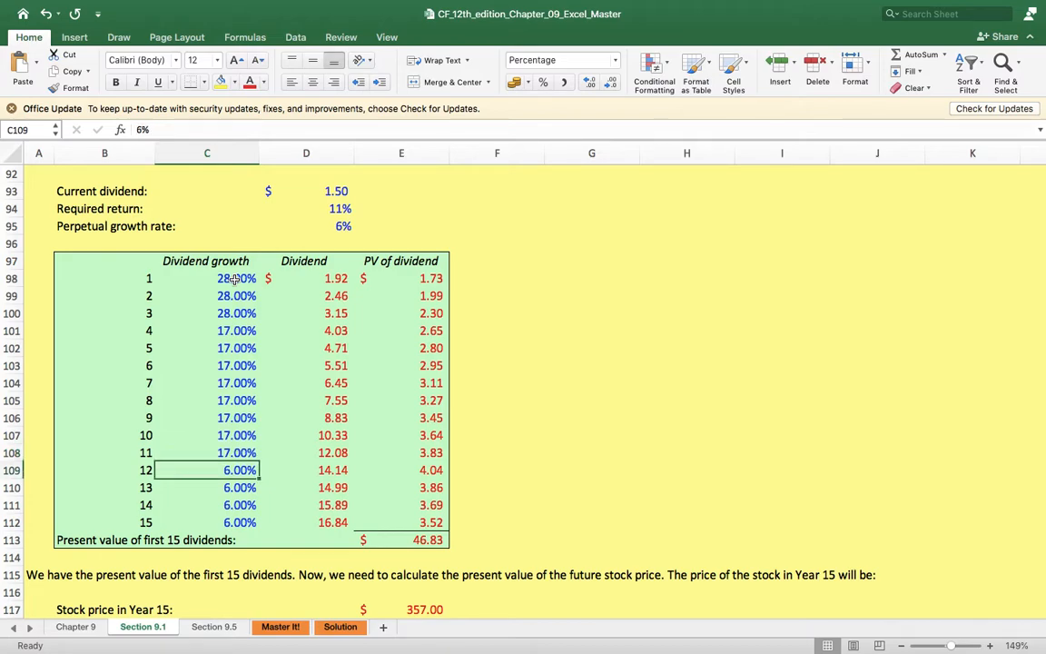
key("Down")
key("Down")
key("Down")
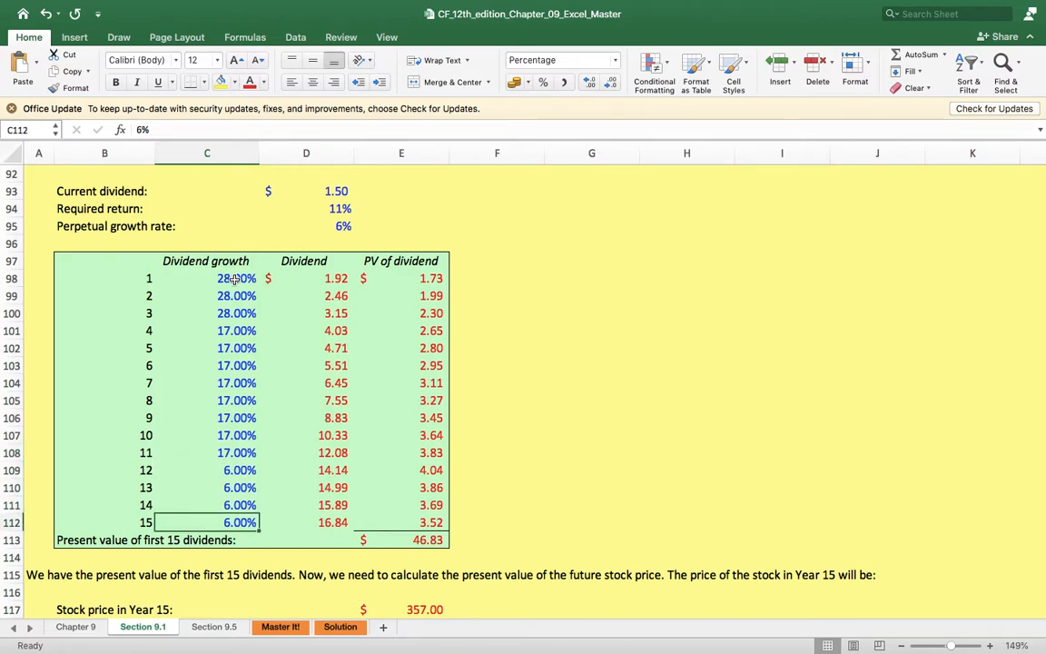
Read the calculations below the table for the Year 15 stock price and its value today.
key("Down")
key("Down")
key("Down")
key("Down")
key("Down")
key("Down")
key("Down")
key("Down")
key("Down")
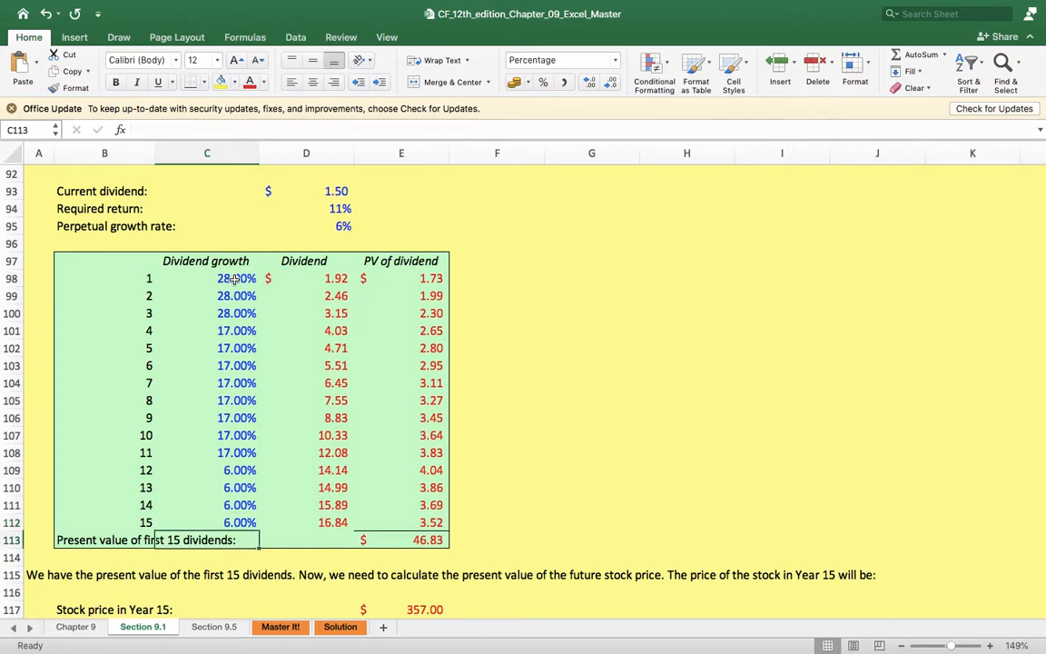
key("Down")
key("Down")
key("Down")
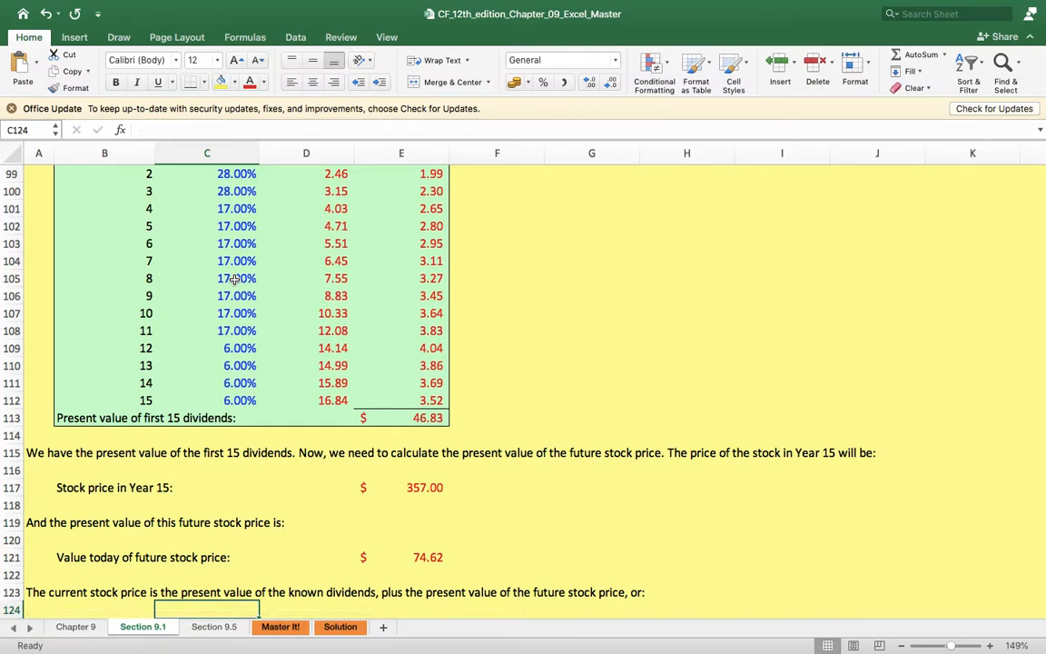
Go back to the Three-Stage Growth inputs and check the current dividend and the Year 1 dividend formula.
key("Up")
key("Up")
key("Up")
key("Up")
key("Up")
key("Up")
key("Up")
key("Up")
key("Up")
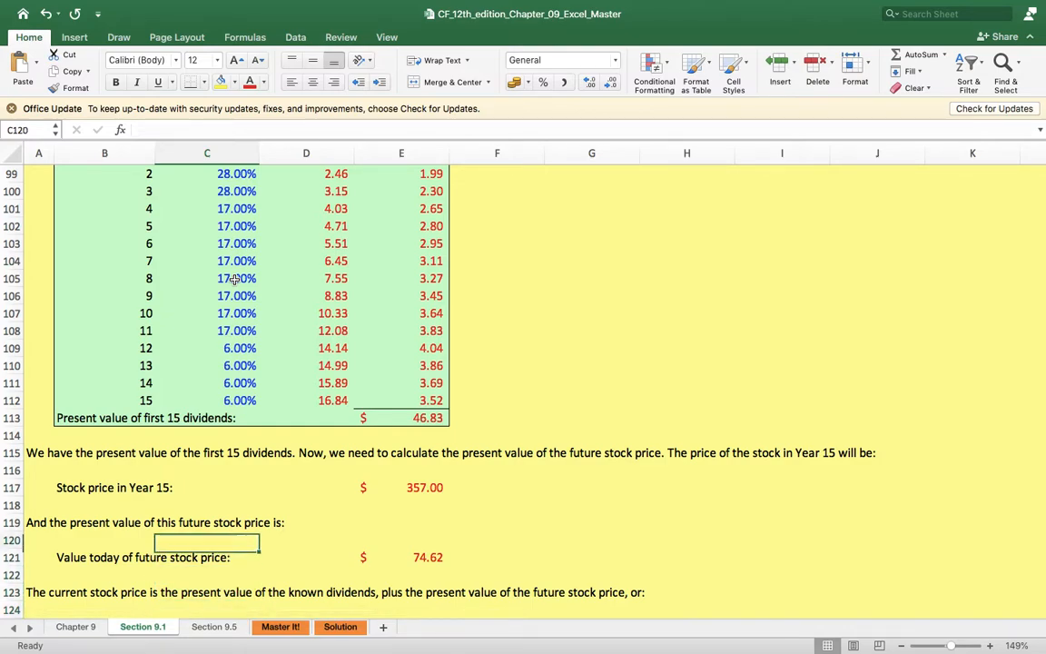
key("Up")
key("Up")
key("Up")
key("Up")
key("Up")
key("Up")
key("Up")
key("Up")
key("Up")
key("Up")
key("Up")
key("Up")
key("Up")
key("Up")
key("Up")
key("Up")
key("Up")
key("Up")
key("Up")
key("Up")
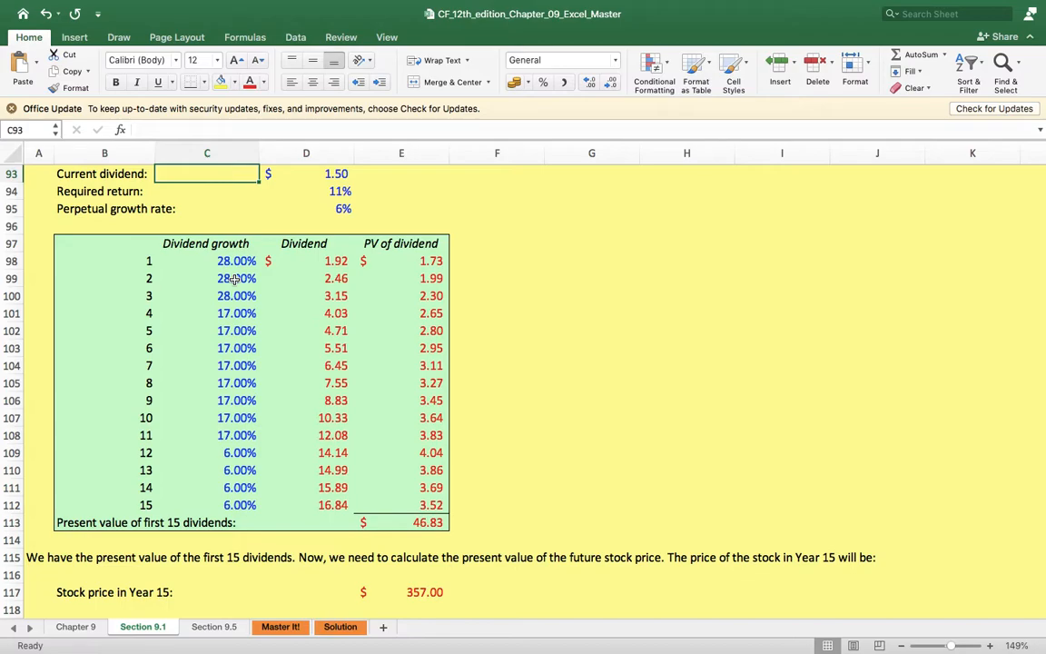
scroll(234, 279, "up", 3)
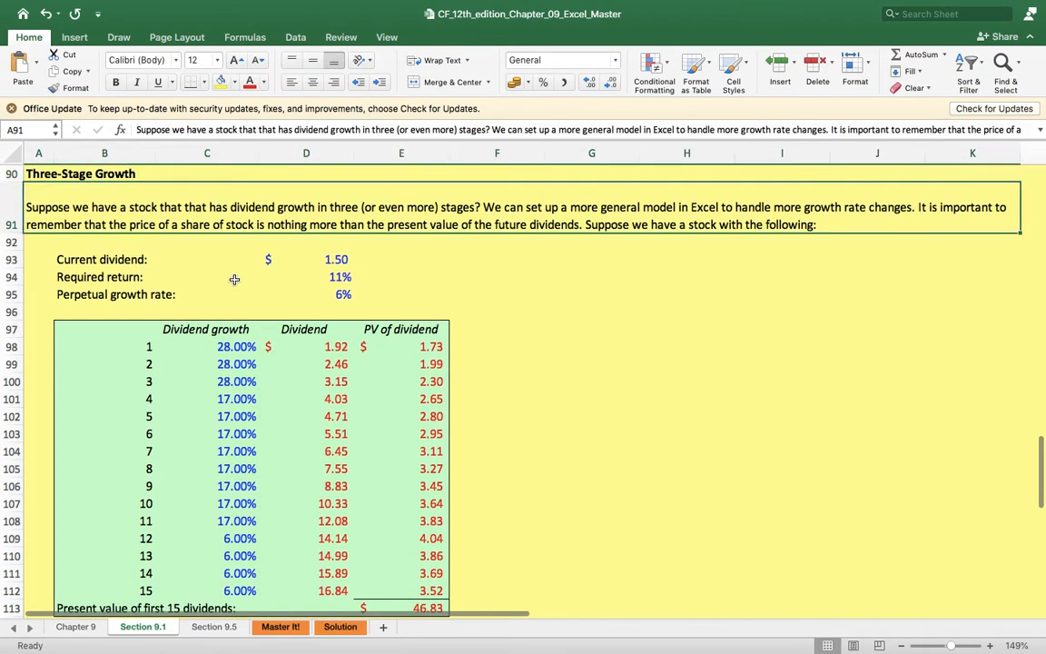
key("Down")
key("Down")
key("Down")
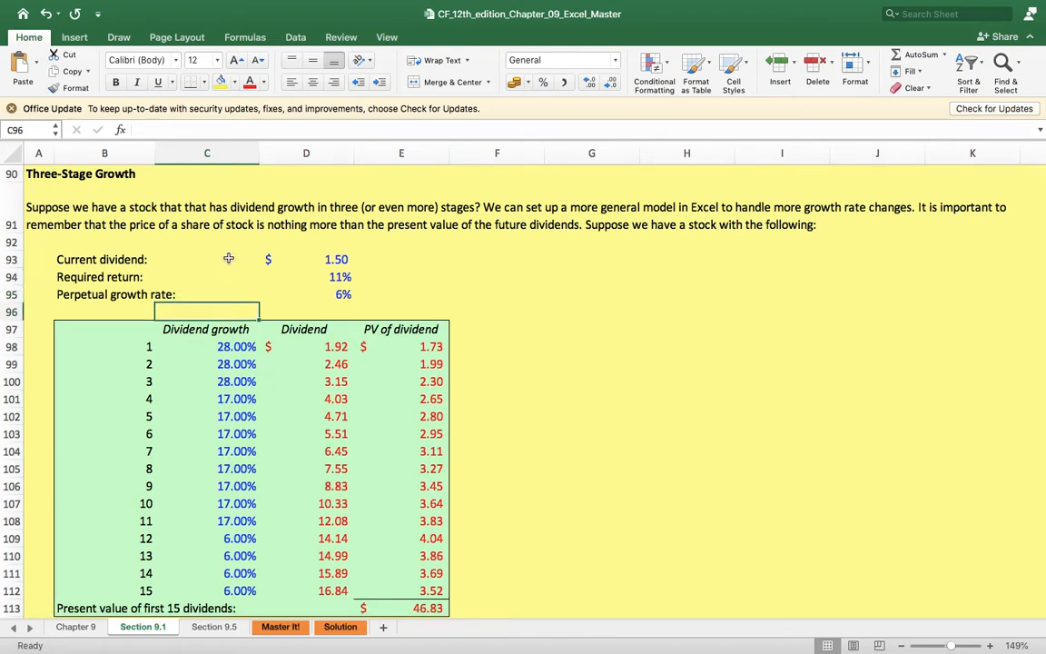
left_click(324, 255)
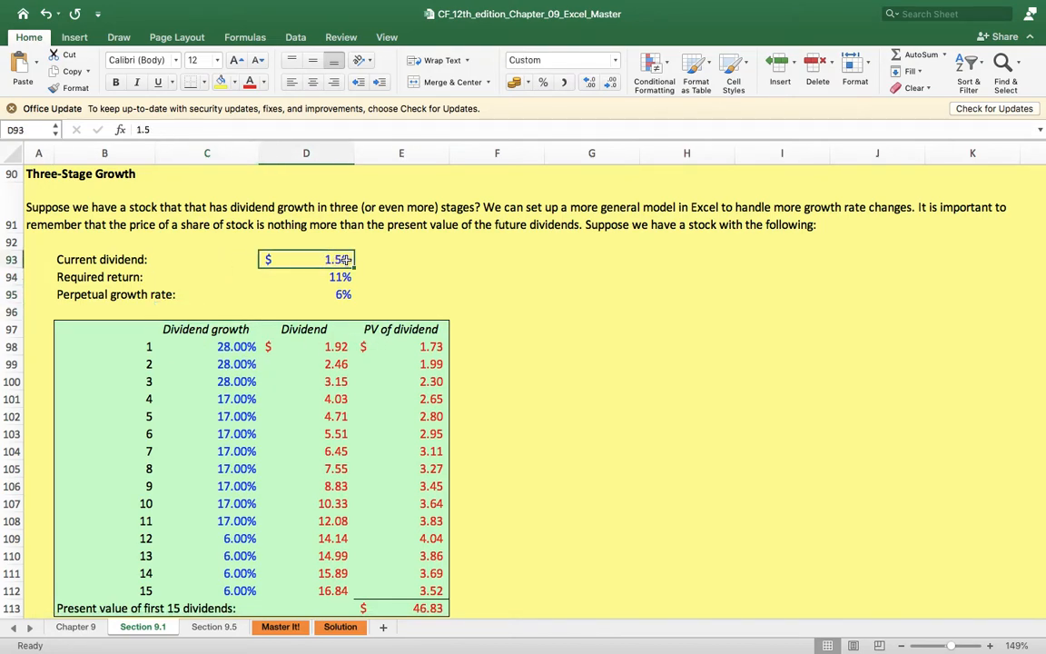
left_click(339, 347)
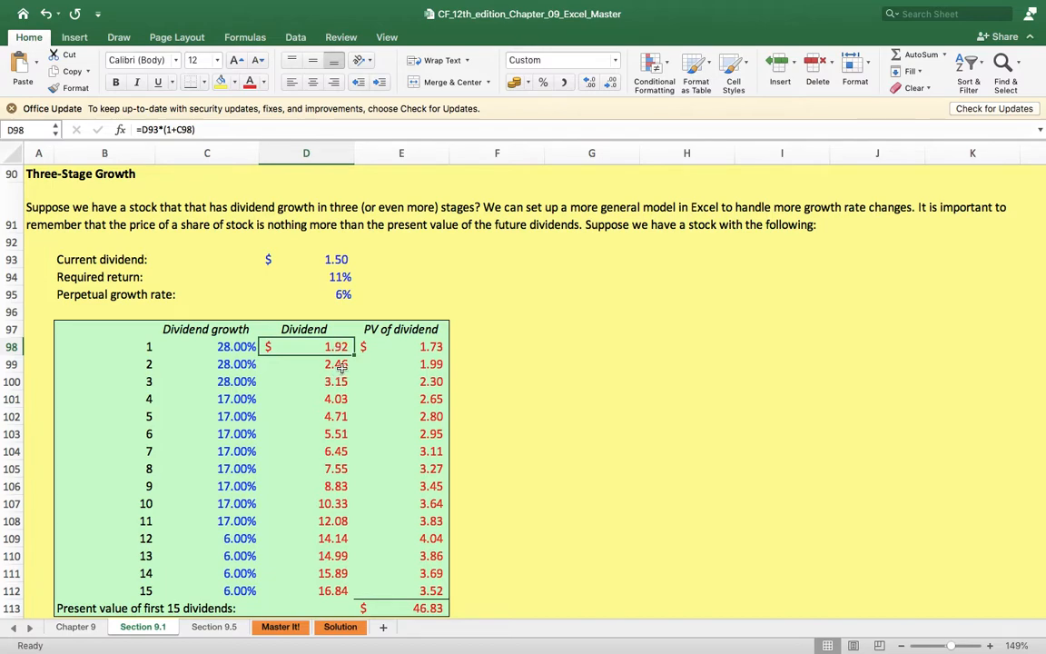
Clear the Dividend values for Years 2 to 15 (D99:D112).
left_click(344, 364)
key("shift+Down")
key("shift+Down")
key("shift+Down")
key("shift+Down")
key("shift+Down")
key("shift+Down")
key("shift+Down")
key("shift+Down")
key("shift+Down")
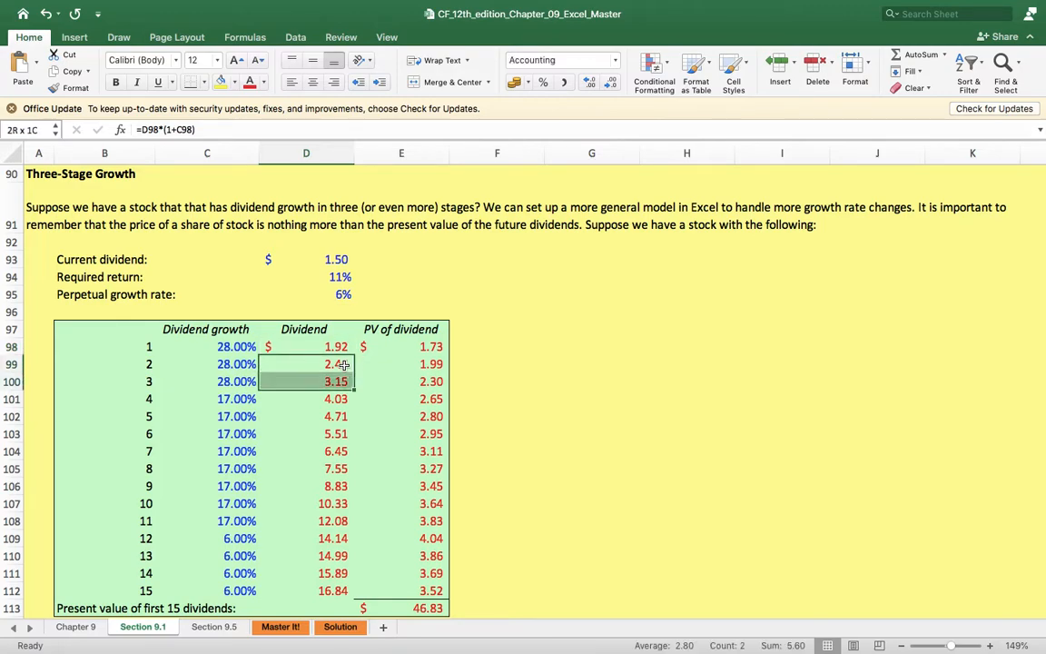
key("shift+Down")
key("shift+Down")
key("shift+Down")
key("shift+Down")
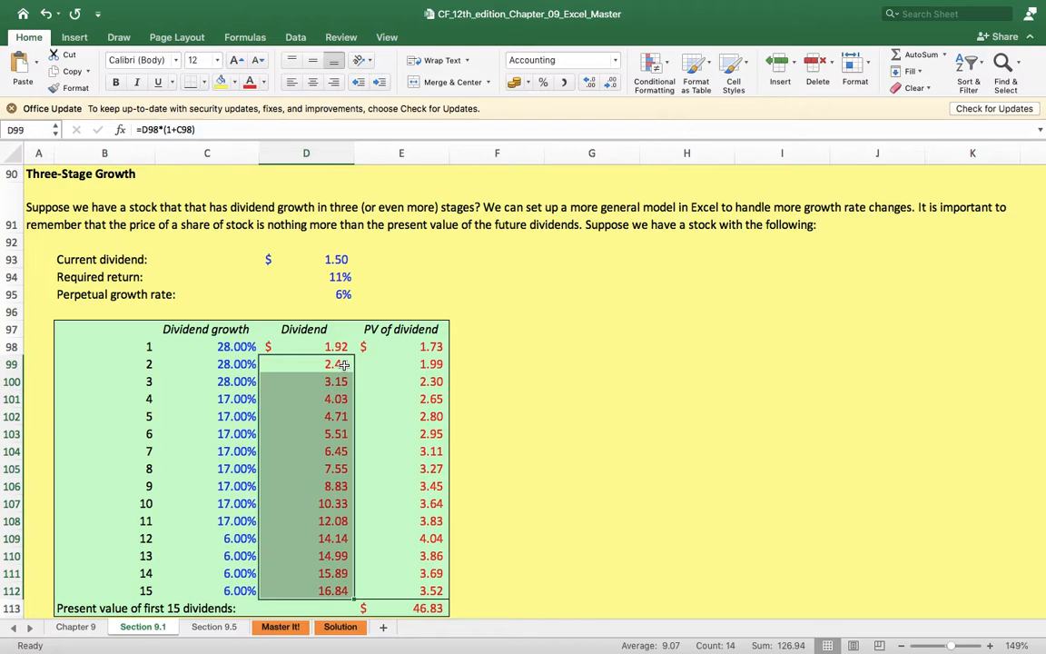
key("Delete")
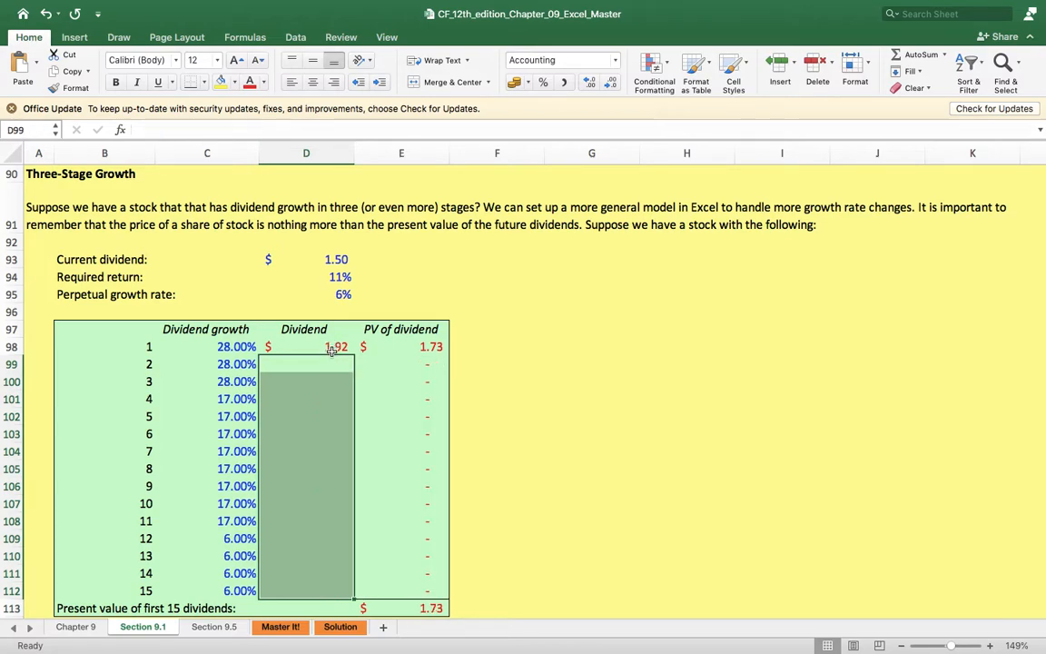
Enter the Year 2 dividend formula =D98*(1+C98) in cell D99.
left_click(316, 363)
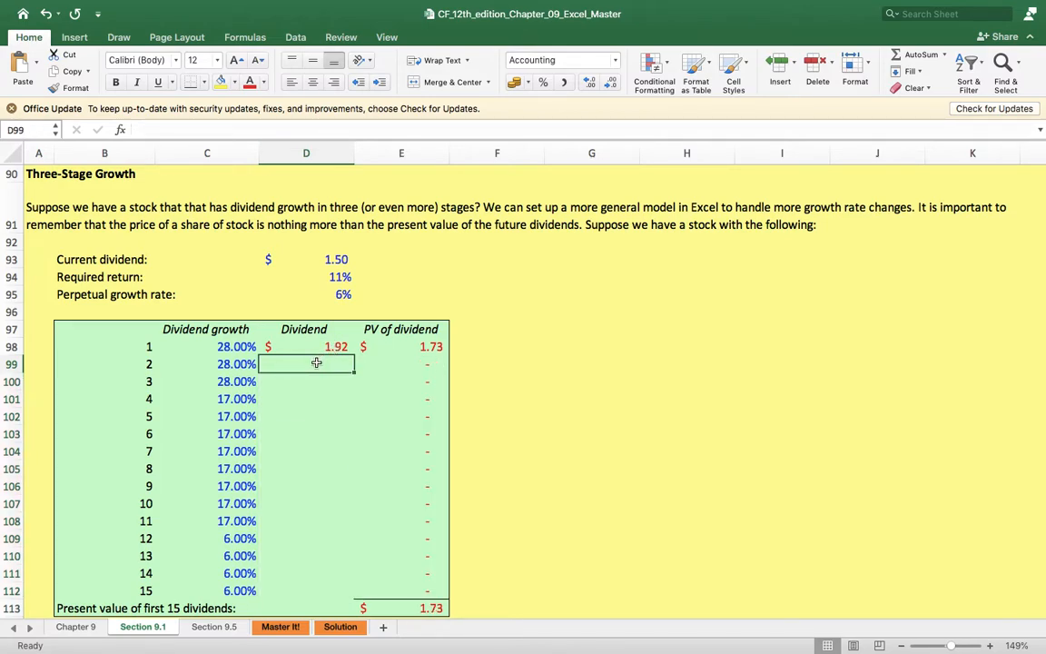
type("=")
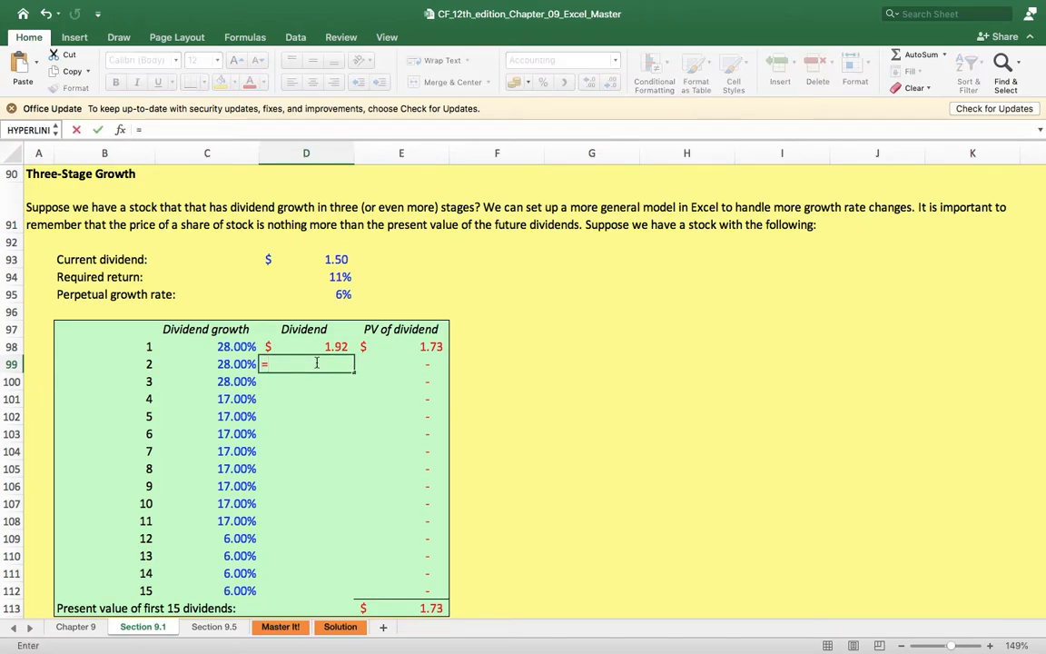
left_click(327, 345)
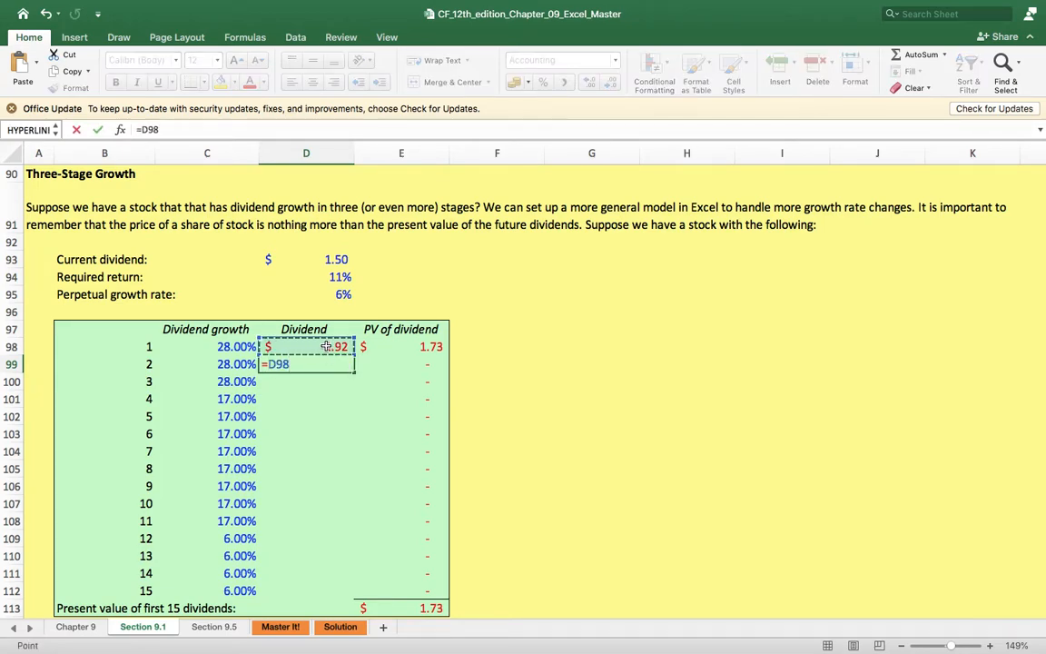
type("*(1+")
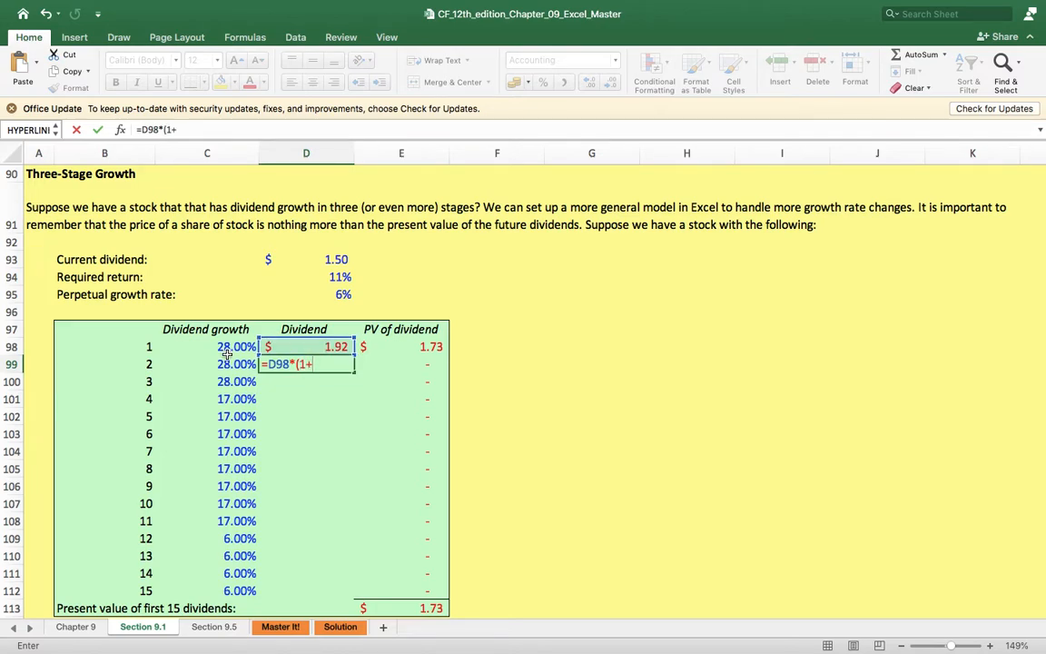
left_click(232, 347)
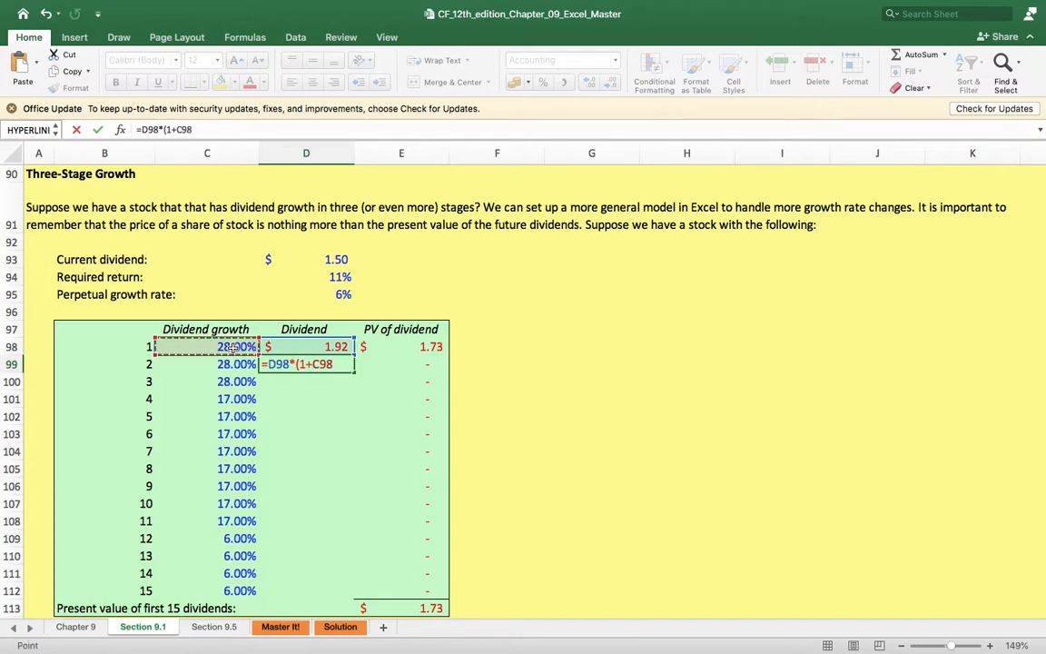
type(")")
key("Return")
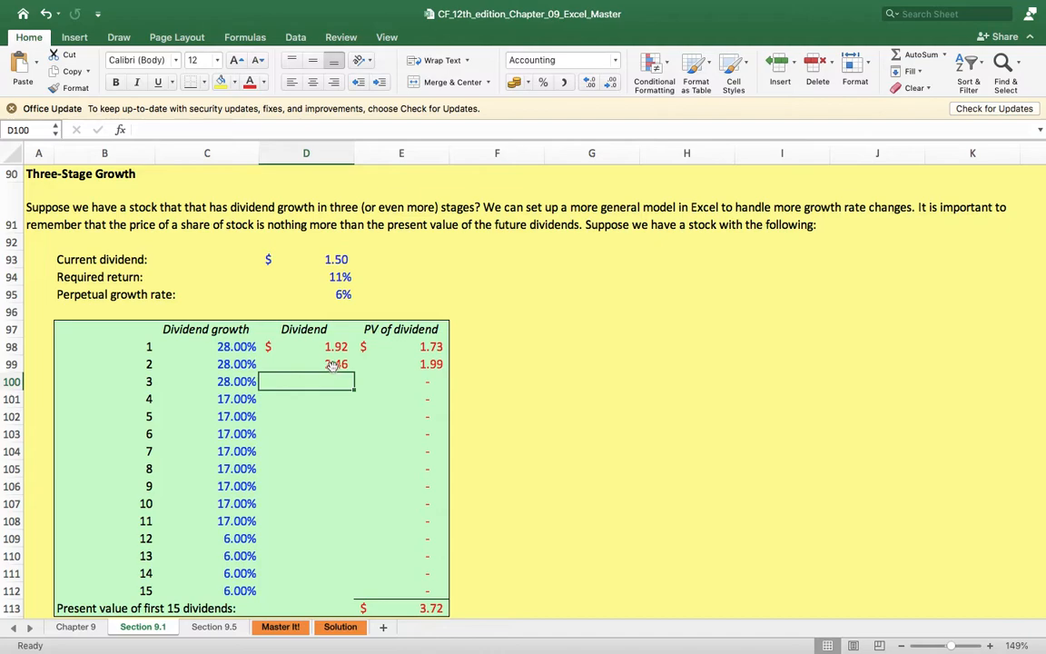
Fill the Year 2 dividend formula down through Year 15 (D99:D112).
left_click(334, 367)
key("shift+Down")
key("shift+Down")
key("shift+Down")
key("shift+Down")
key("shift+Down")
key("shift+Down")
key("shift+Down")
key("shift+Down")
key("shift+Down")
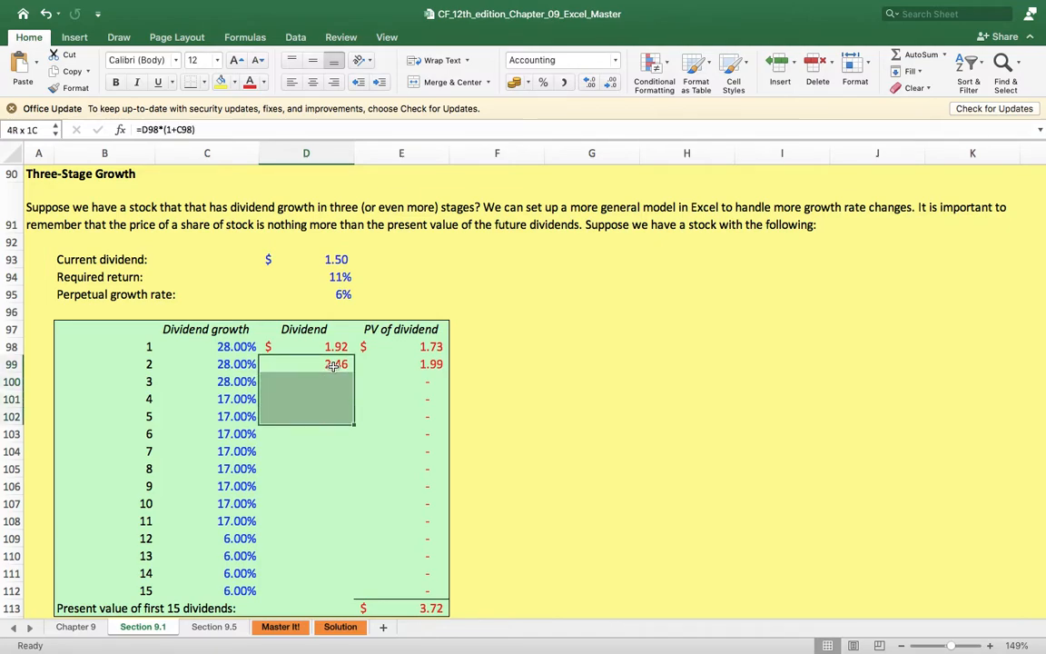
key("shift+Down")
key("shift+Down")
key("shift+Down")
key("shift+Down")
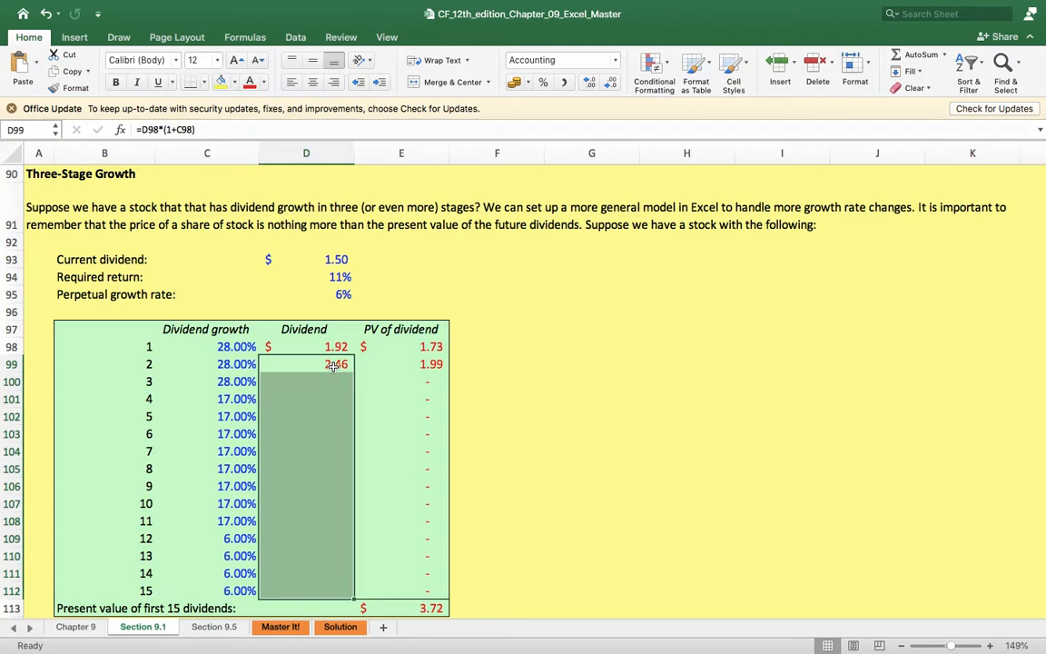
key("ctrl+d")
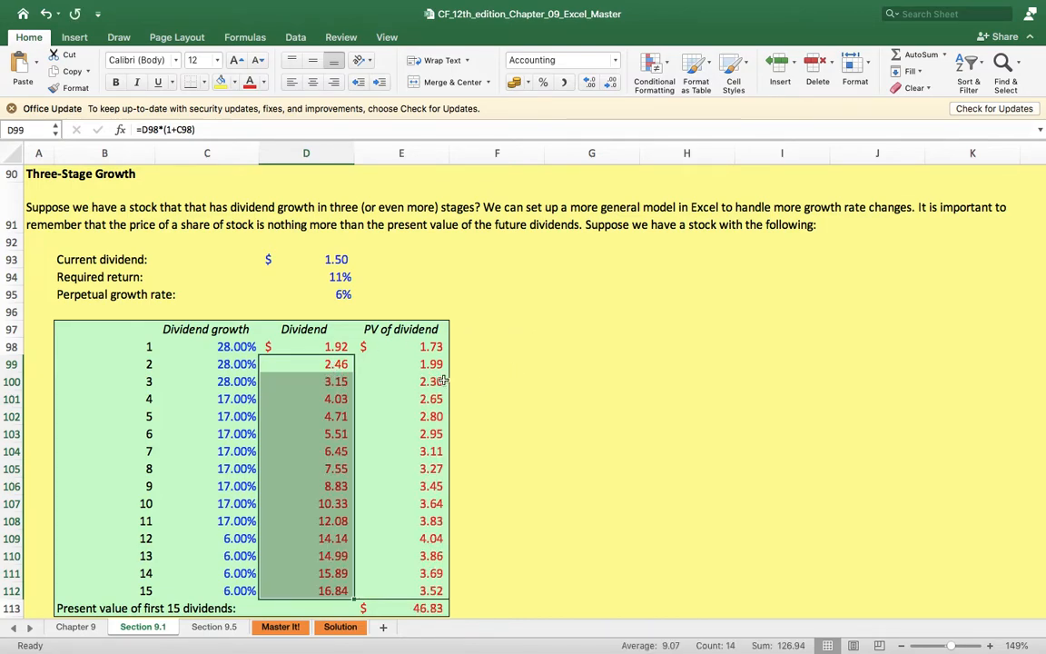
Re-enter the Year 1 PV of dividend formula in cell E98 as =PV($D$94,B98,,-D98).
left_click(434, 348)
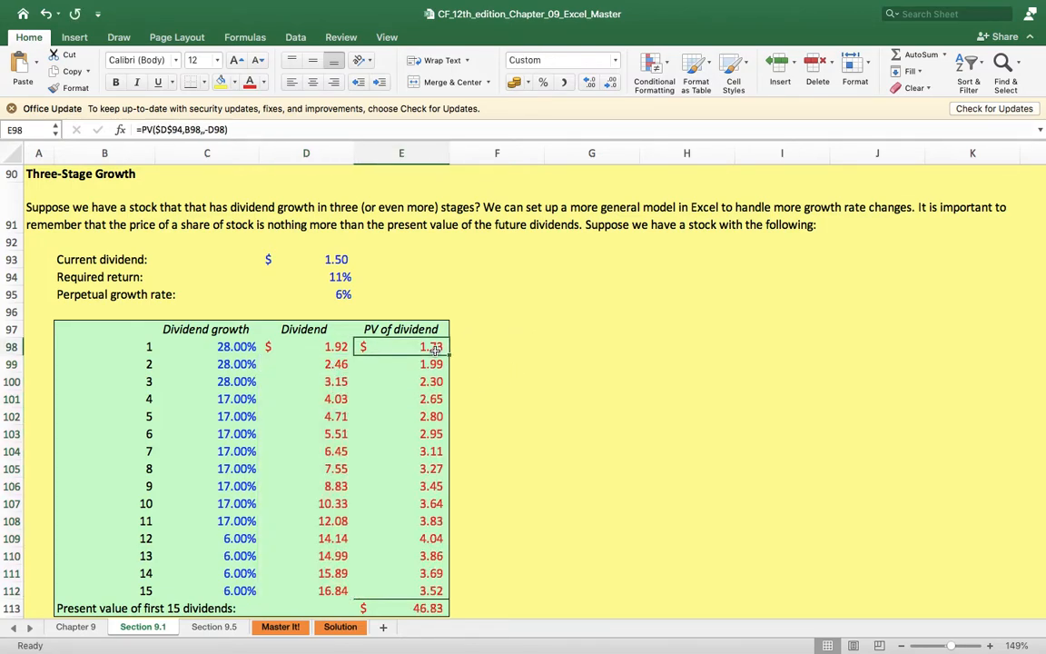
type("=")
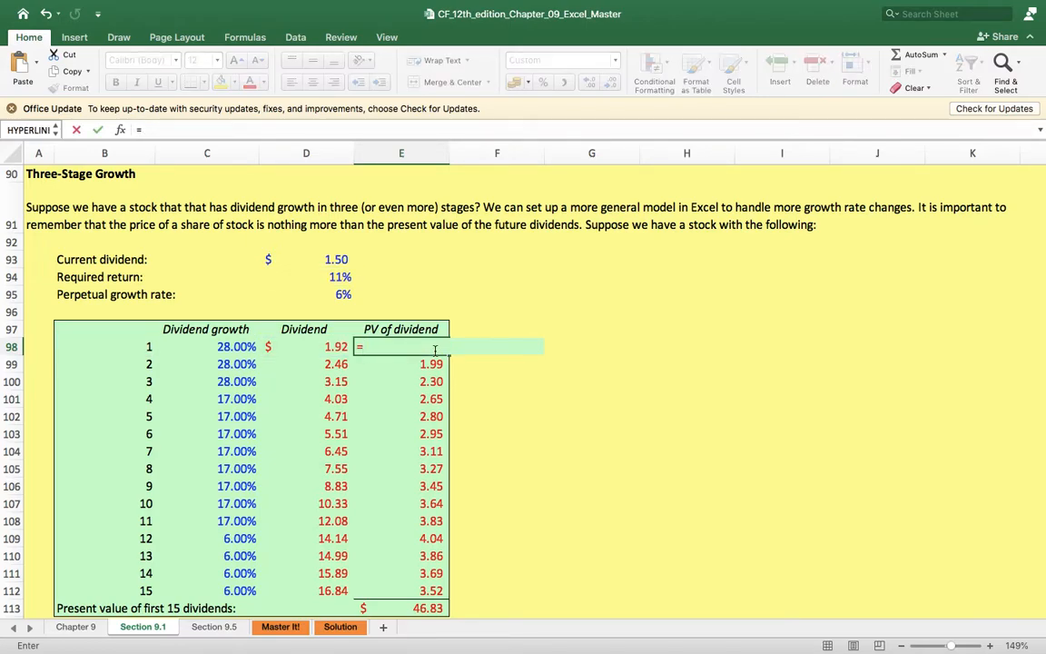
type("PV($D$94,B98,,-D98)")
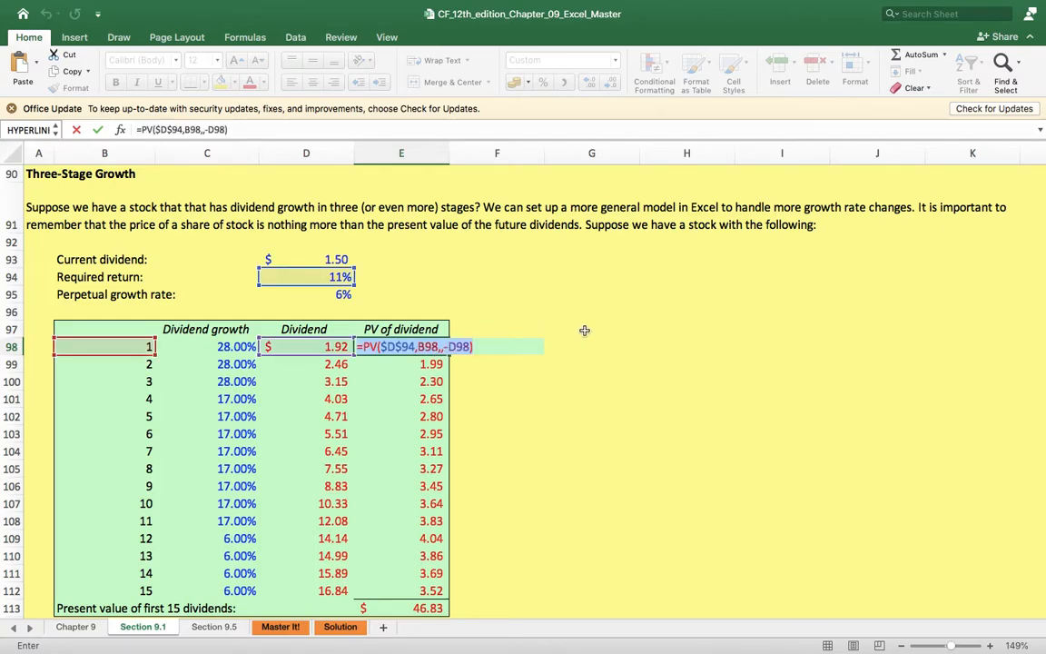
key("ctrl+Return")
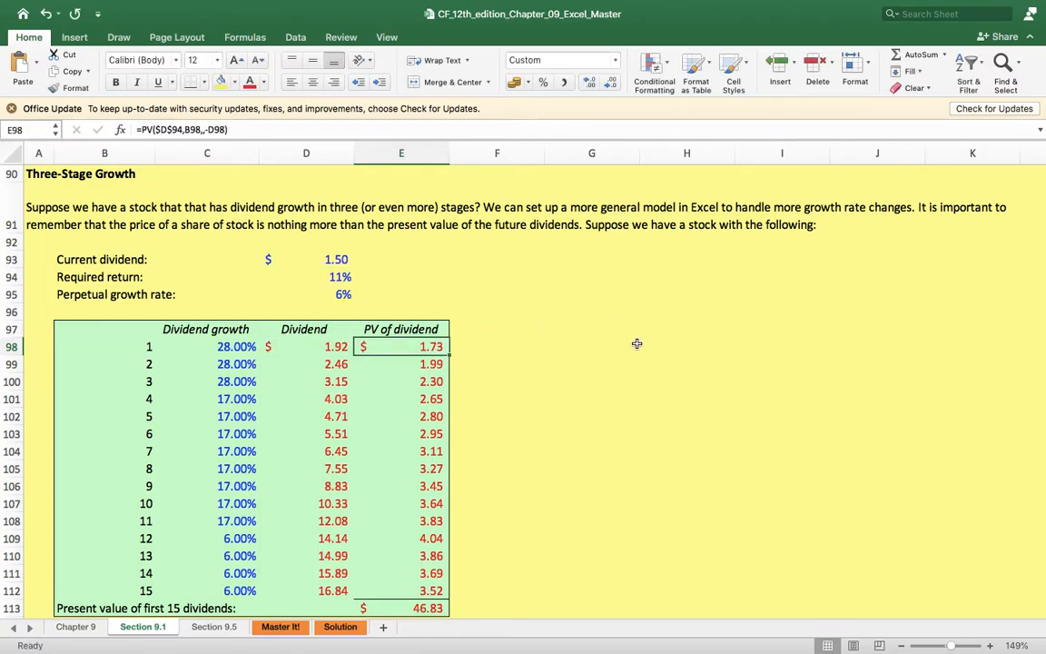
key("Escape")
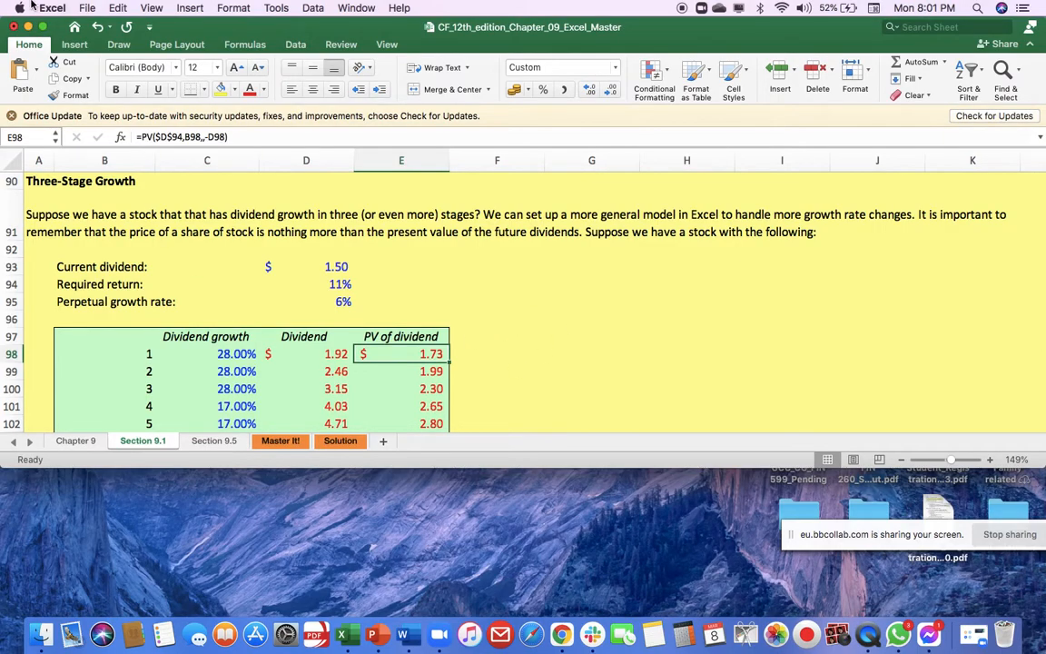
Clear the PV of dividend values for Years 1 to 15 (E98:E112).
left_click(43, 26)
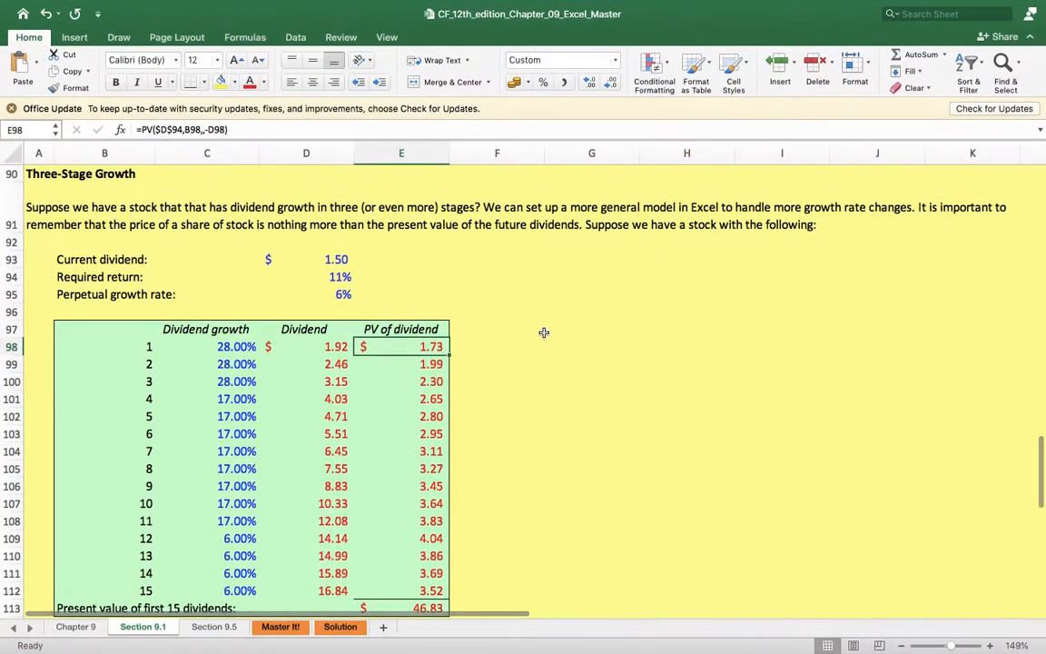
key("shift+Down")
key("shift+Down")
key("shift+Down")
key("shift+Down")
key("shift+Down")
key("shift+Down")
key("shift+Down")
key("shift+Down")
key("shift+Down")
key("shift+Down")
key("shift+Down")
key("shift+Down")
key("shift+Down")
key("shift+Down")
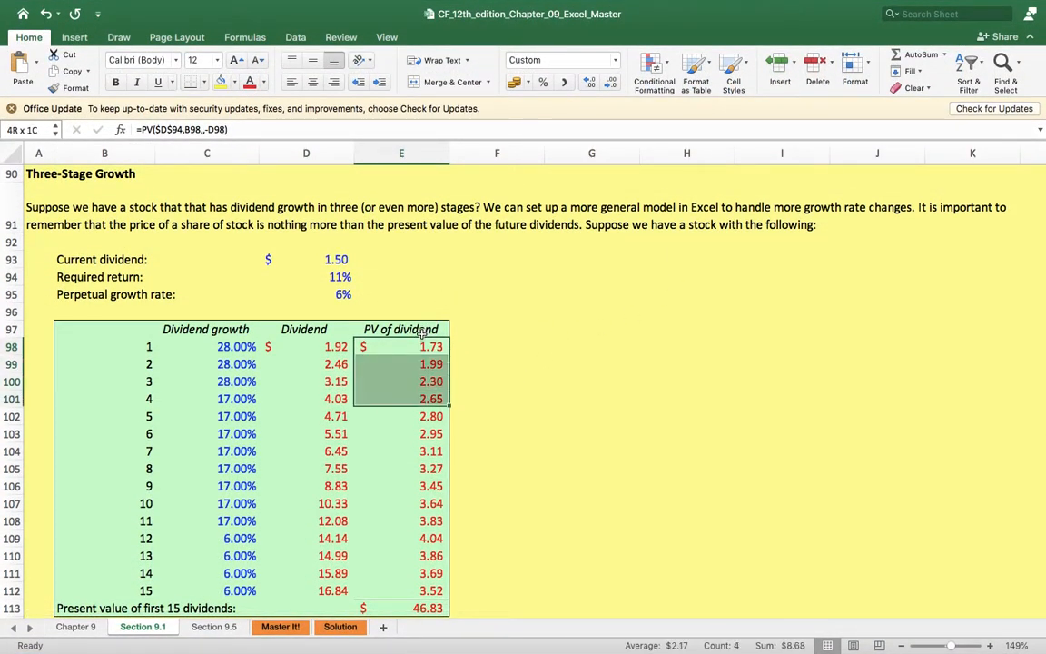
key("Delete")
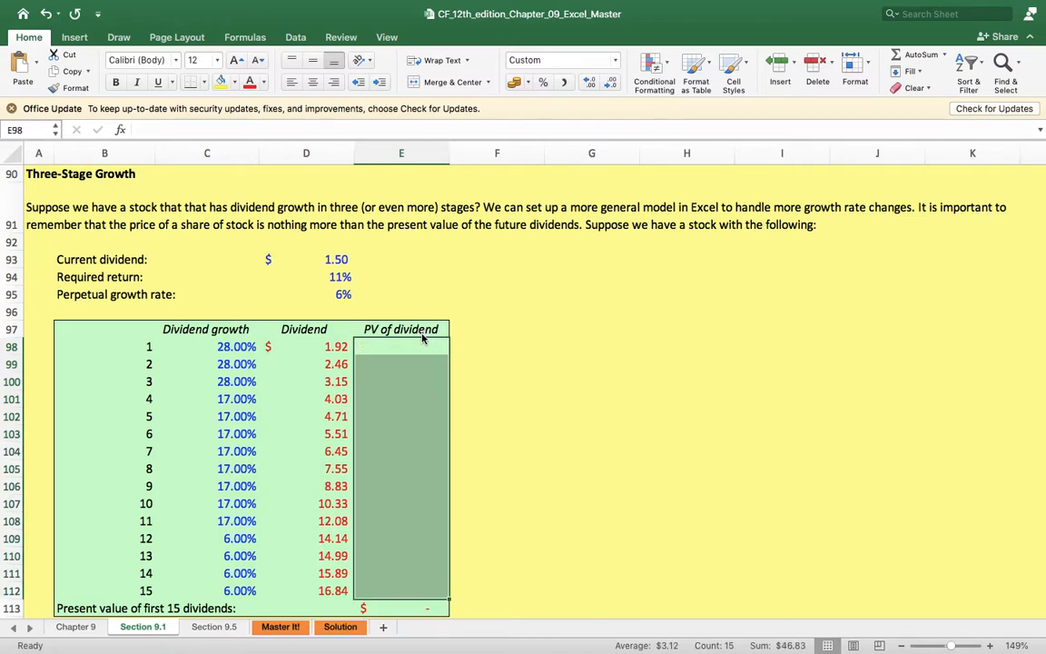
Enter the Year 1 PV of dividend formula =PV($D$94,B98,,-D98) in the emptied cell E98.
key("shift+Up")
key("shift+Up")
key("shift+Up")
key("shift+Up")
key("shift+Up")
key("shift+Up")
key("shift+Up")
key("shift+Up")
key("shift+Up")
key("shift+Up")
left_click(412, 346)
type("=")
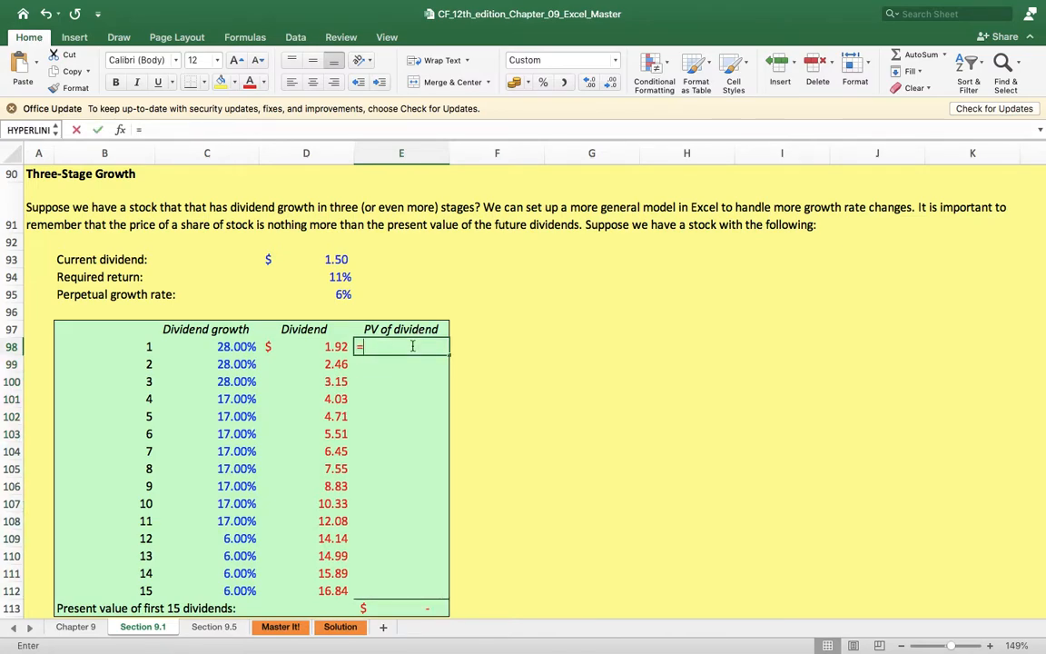
type("pv")
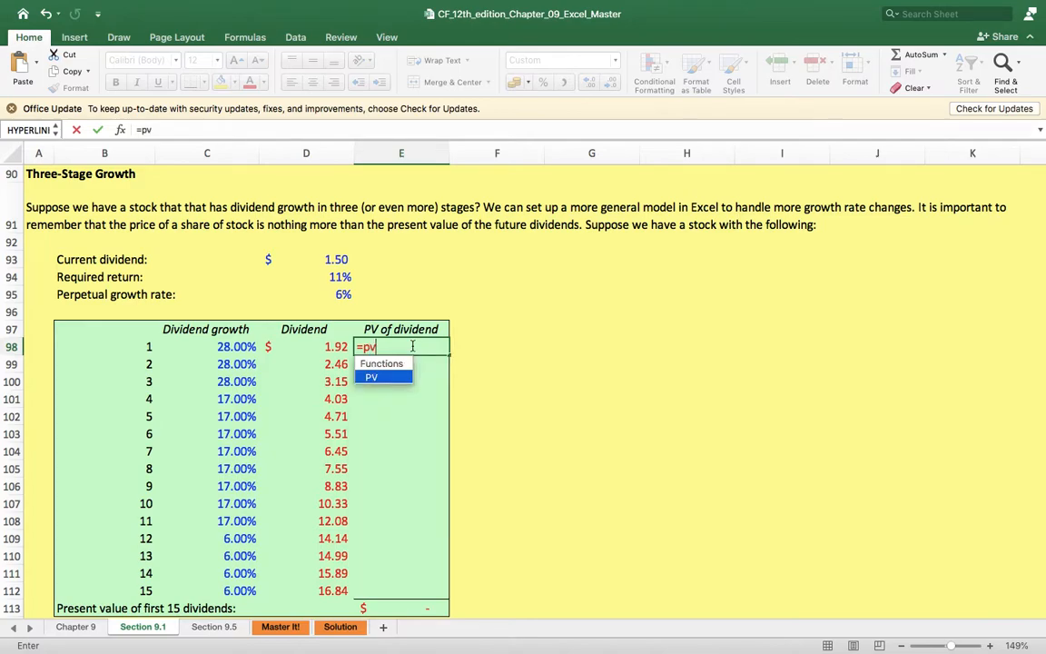
double_click(384, 377)
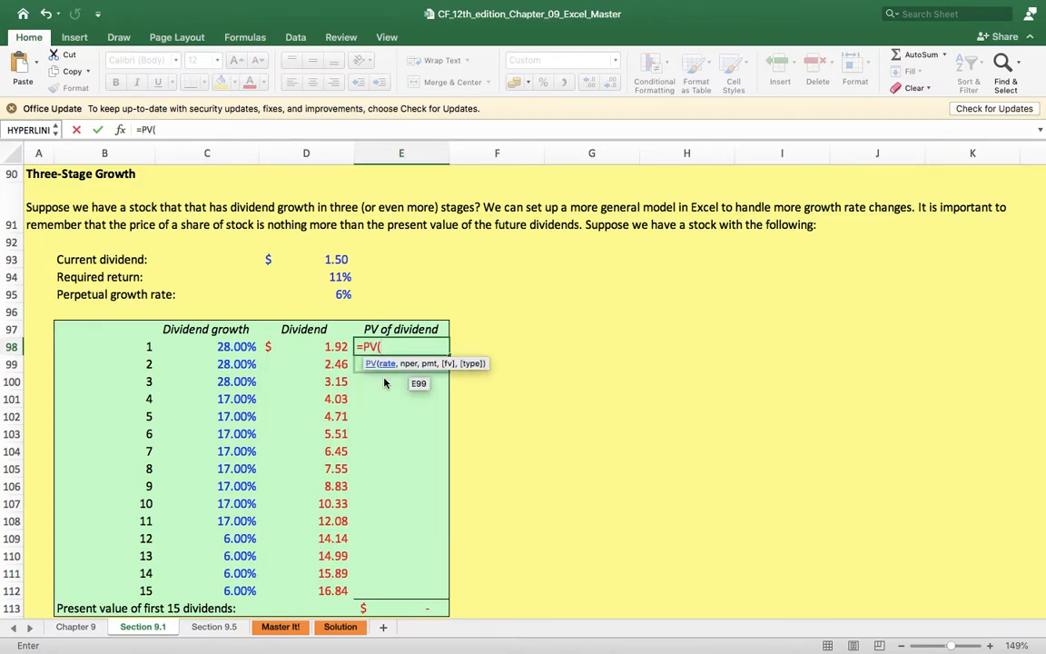
left_click(329, 275)
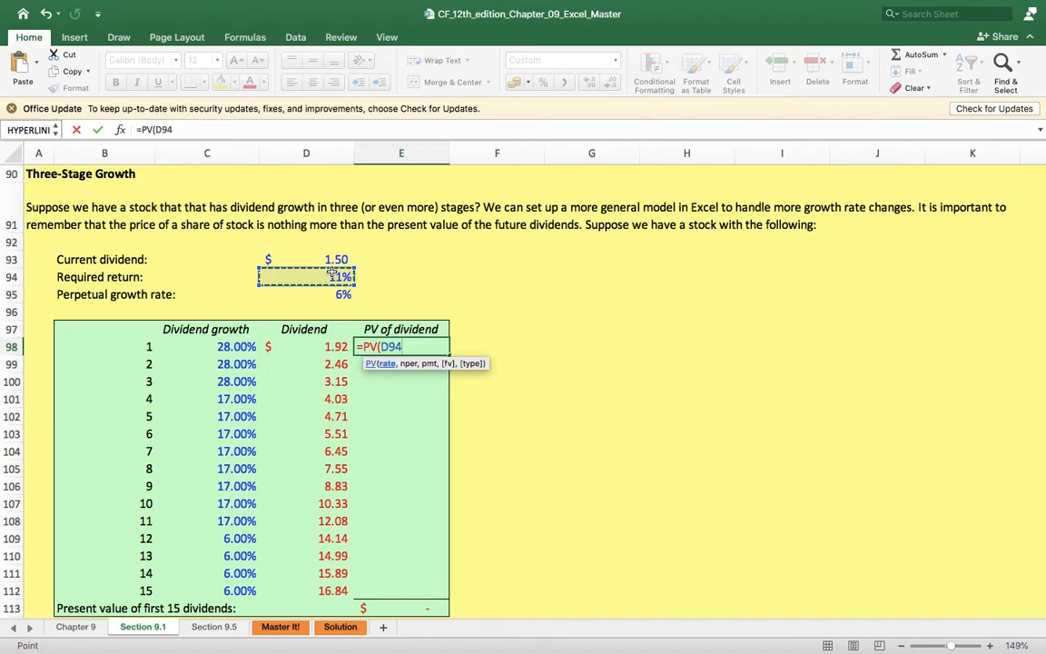
key("F4")
type(",")
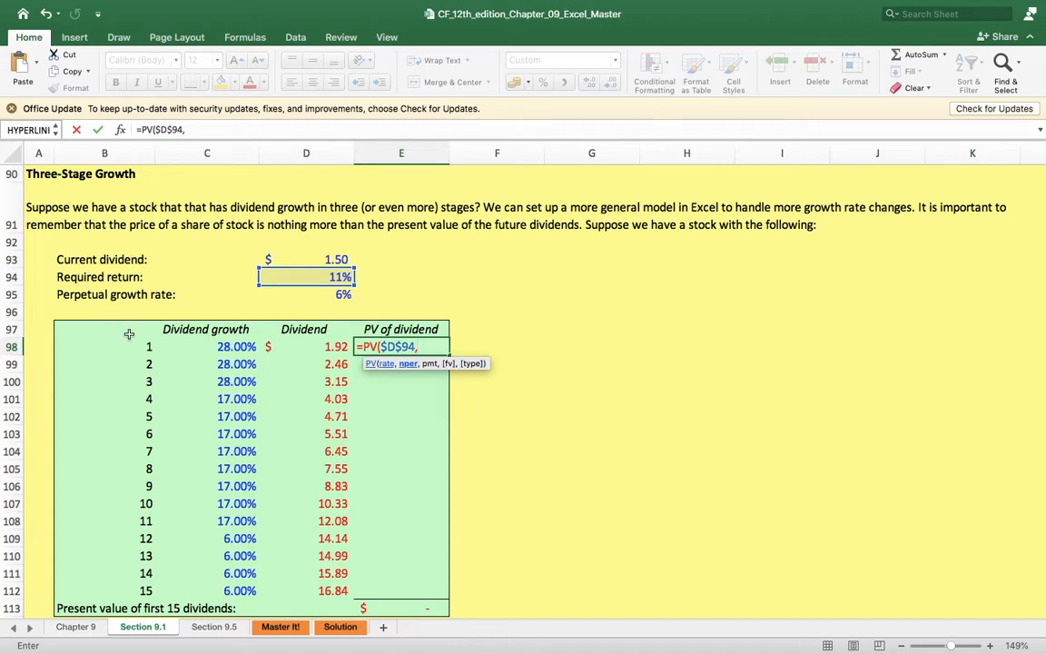
left_click(145, 346)
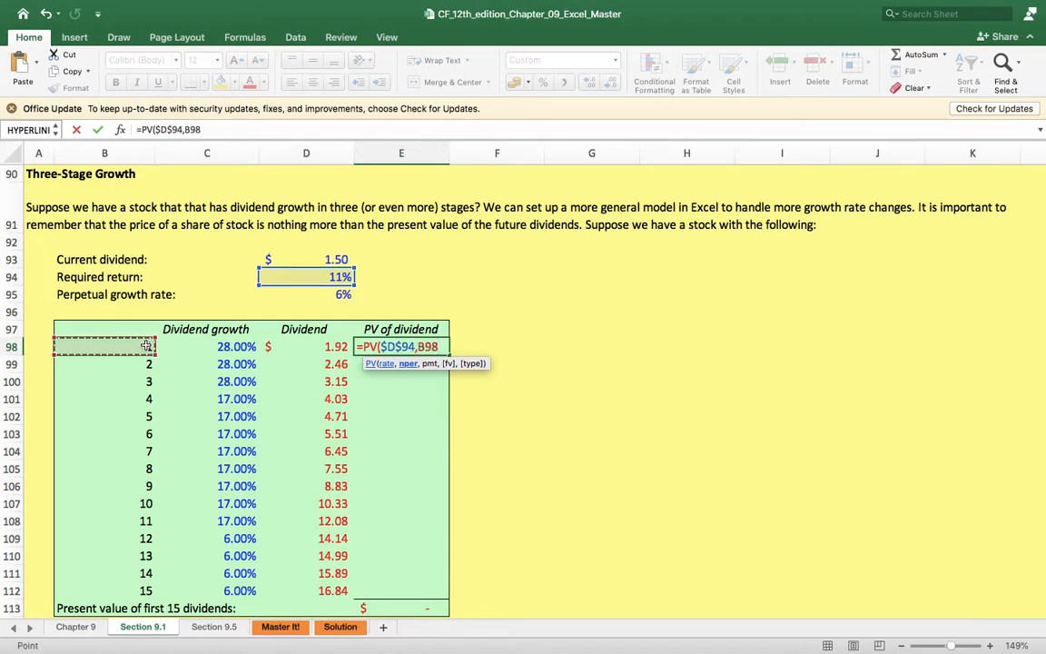
type(".")
key("BackSpace")
type(",")
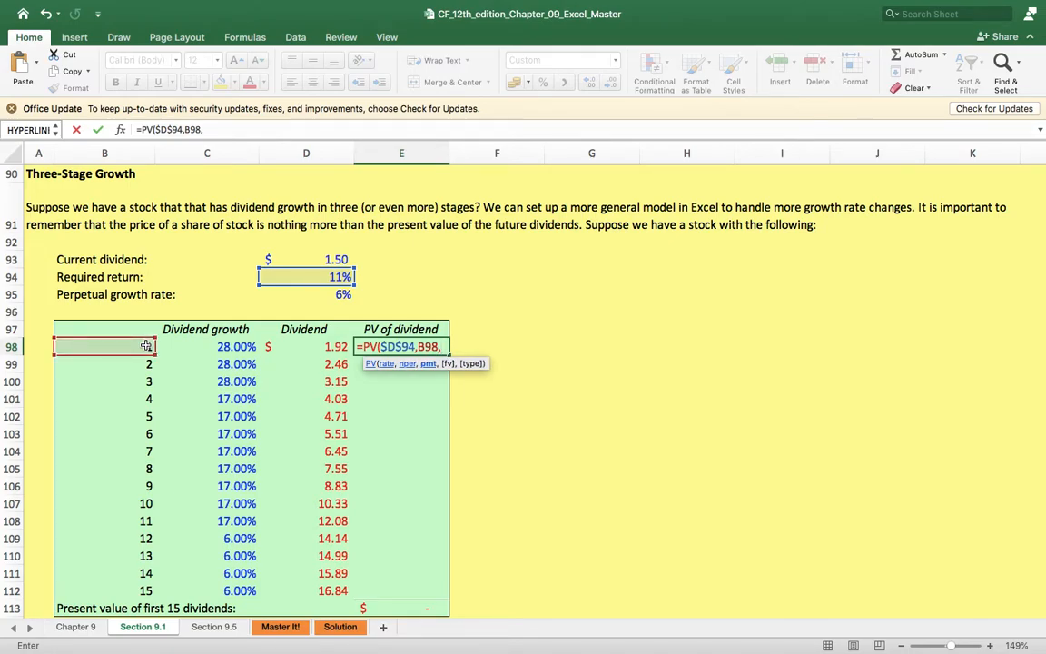
type(",-")
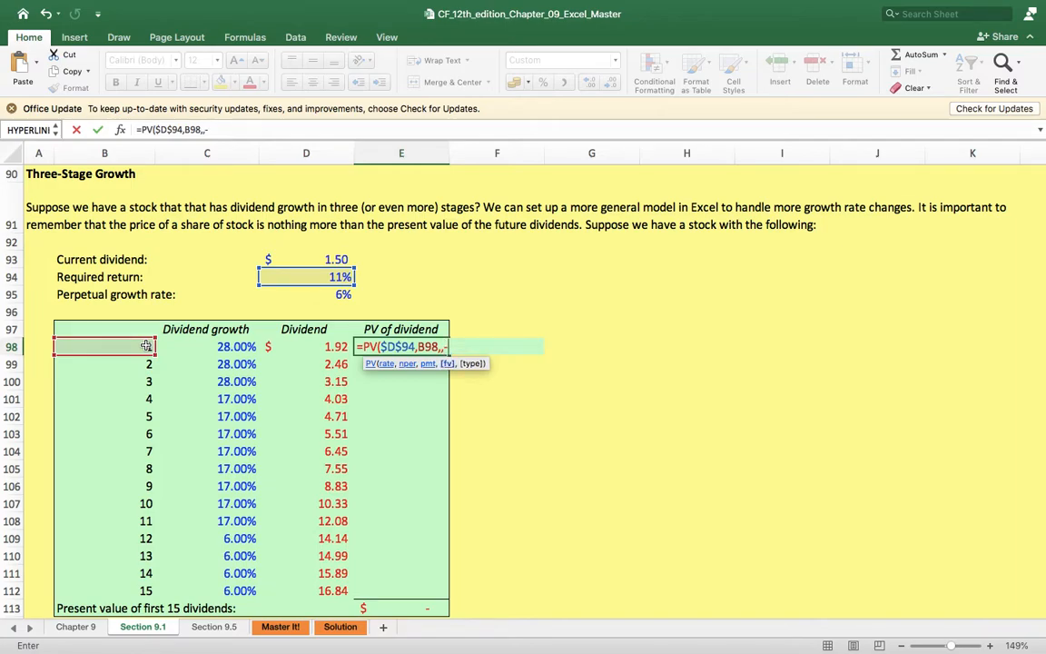
left_click(332, 346)
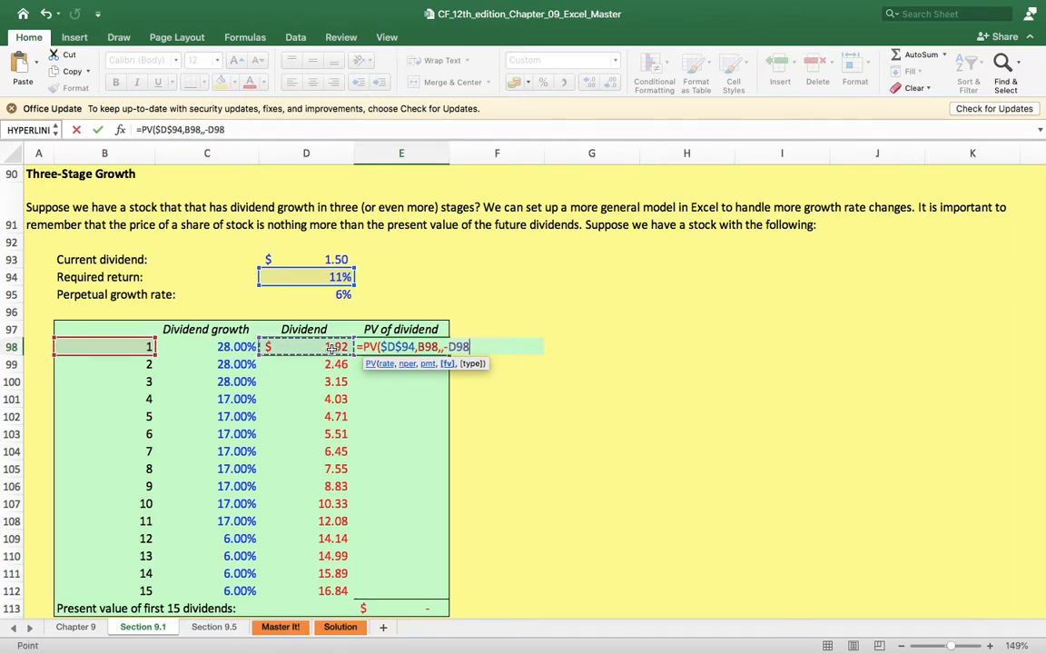
type(")")
key("Return")
Fill the Year 1 PV of dividend formula down through Year 15 (E98:E112).
left_click(427, 347)
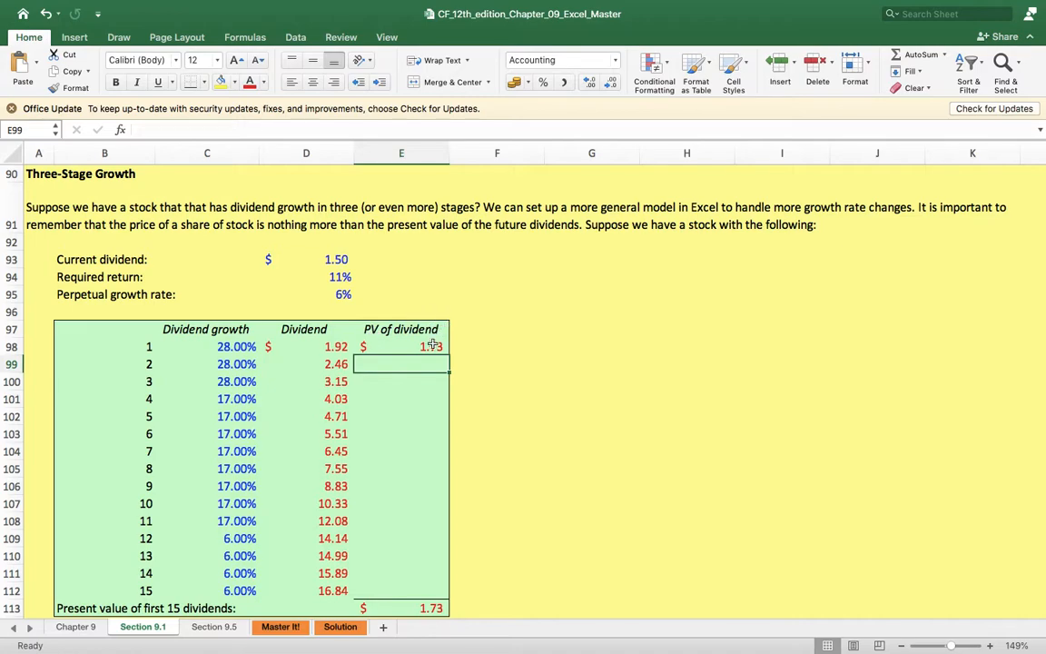
key("shift+Down")
key("shift+Down")
key("shift+Down")
key("shift+Down")
key("shift+Down")
key("shift+Down")
key("shift+Down")
key("shift+Down")
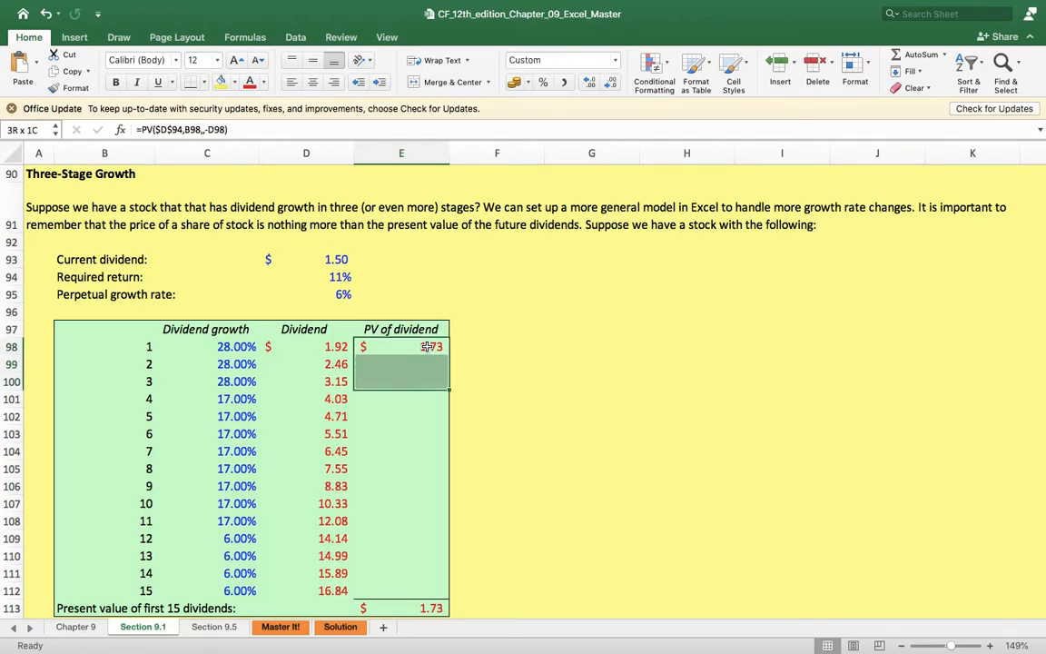
key("shift+Down")
key("shift+Down")
key("shift+Down")
key("shift+Down")
key("shift+Down")
key("shift+Down")
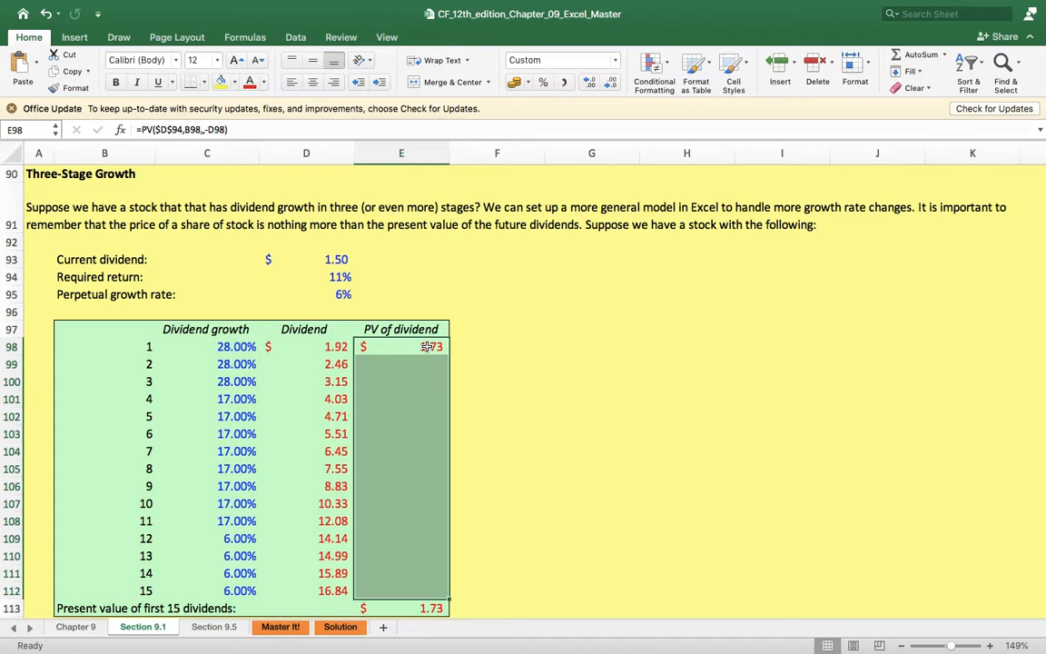
key("ctrl+d")
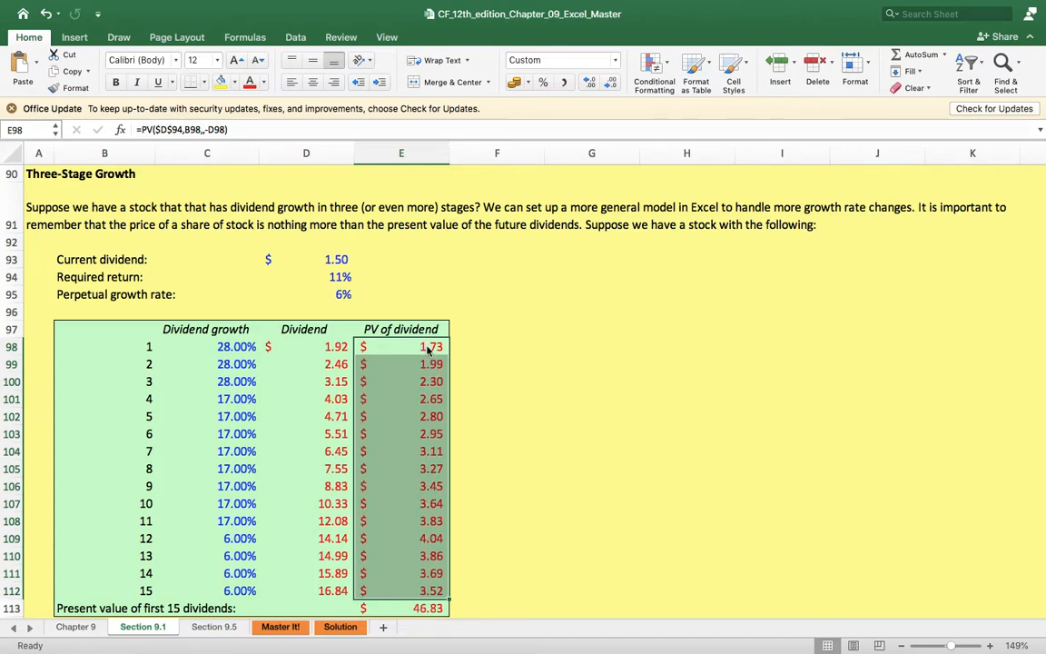
Examine the formula for the present value of the first 15 dividends in cell E113.
left_click(428, 350)
key("Down")
key("Down")
key("Down")
key("Down")
key("Down")
key("Down")
key("Down")
key("Down")
key("Down")
key("Down")
key("Down")
key("Down")
key("Down")
key("Down")
key("Down")
key("Down")
key("Down")
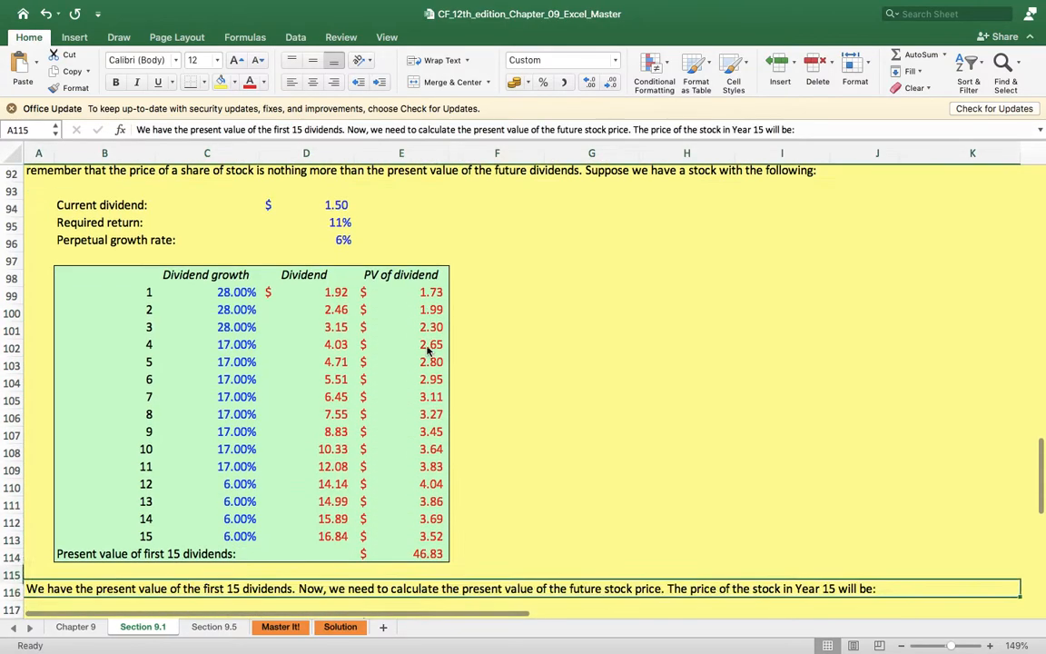
key("Up")
key("Up")
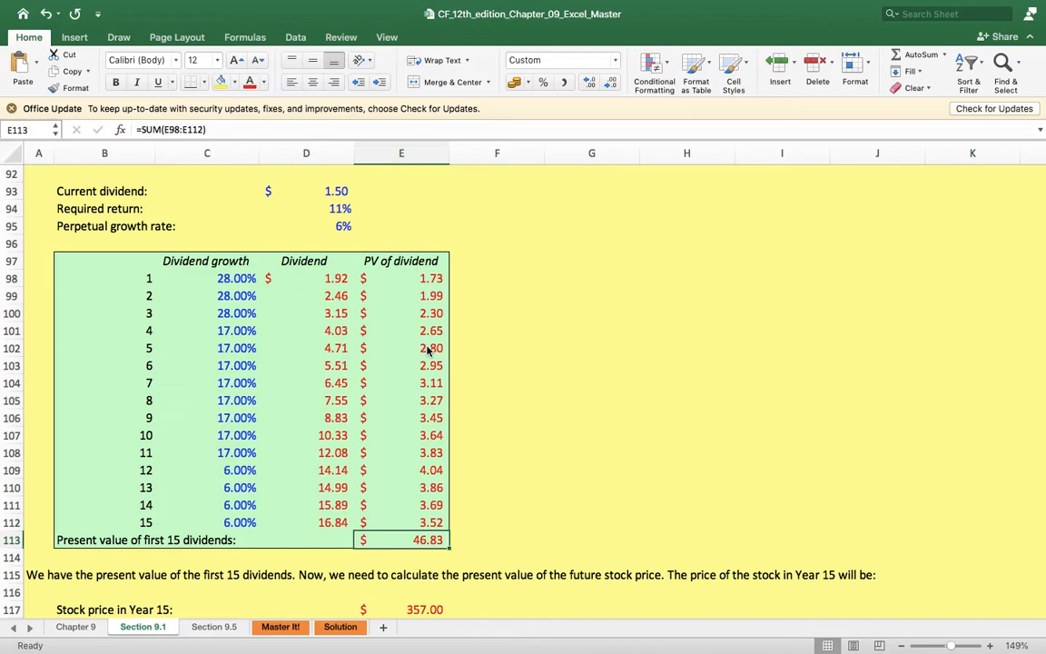
Re-enter the Year 15 stock price formula in cell E117 as =D112*(1+D95)/(D94-D95).
key("Down")
key("Down")
key("Down")
key("Down")
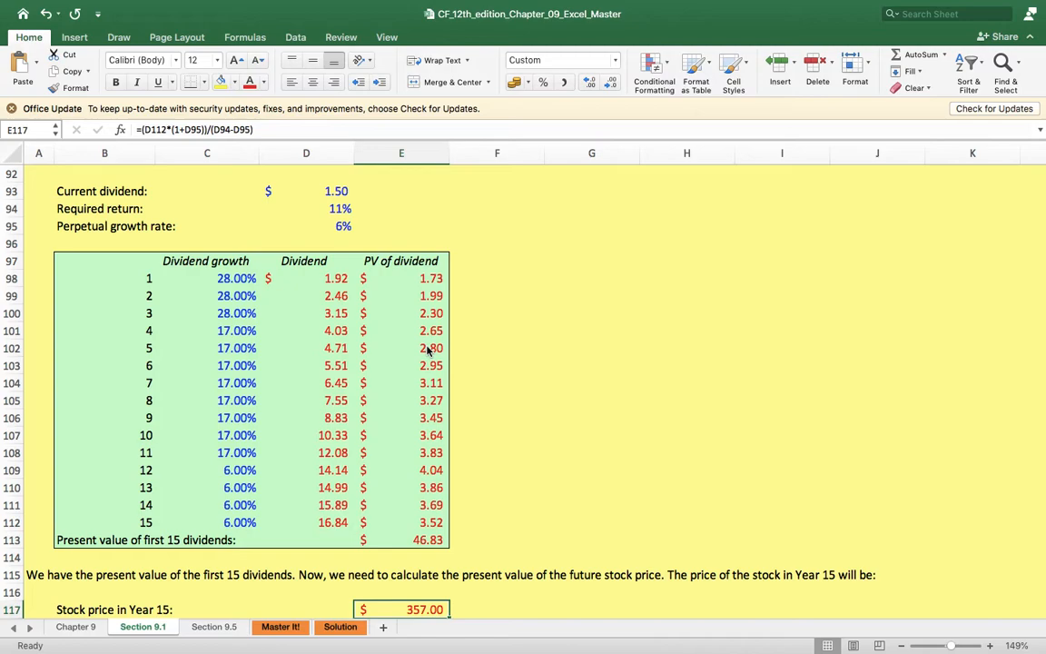
type("=")
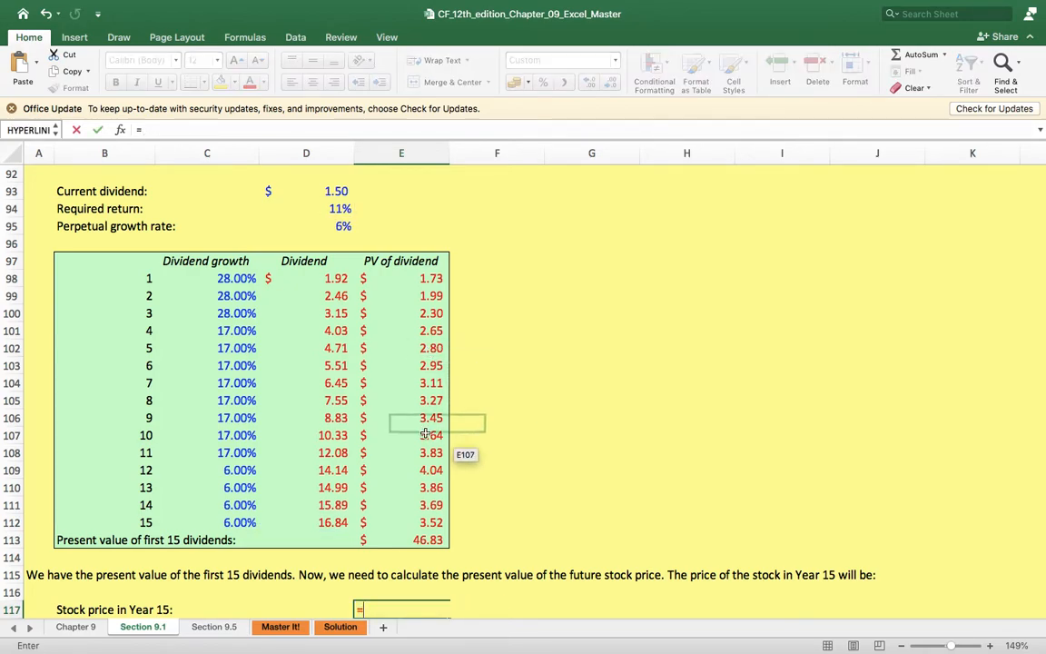
left_click(320, 523)
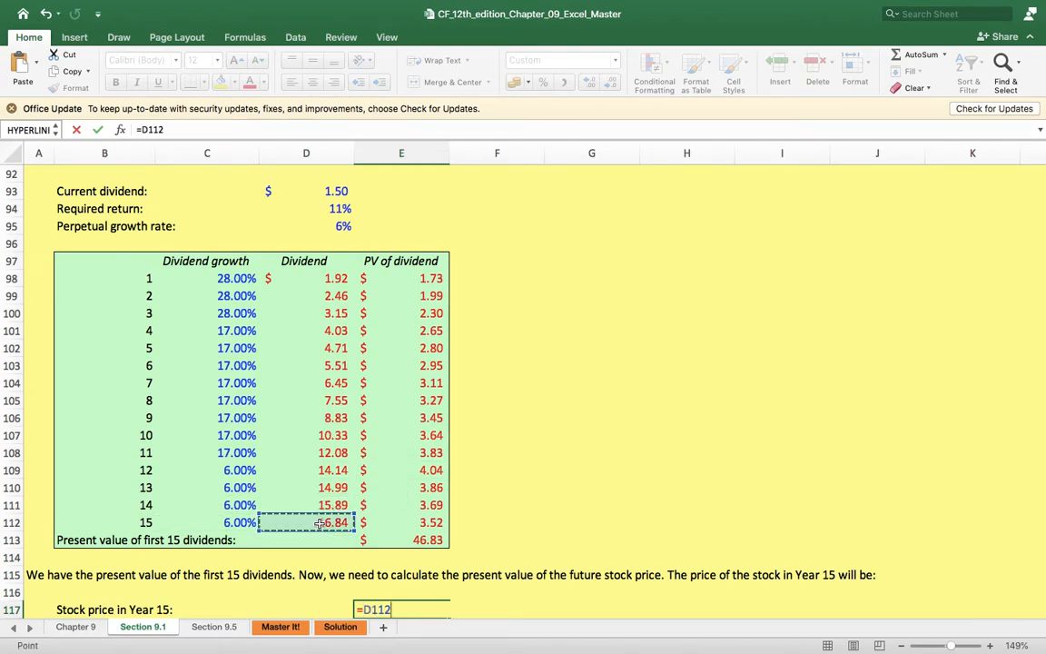
type("*(")
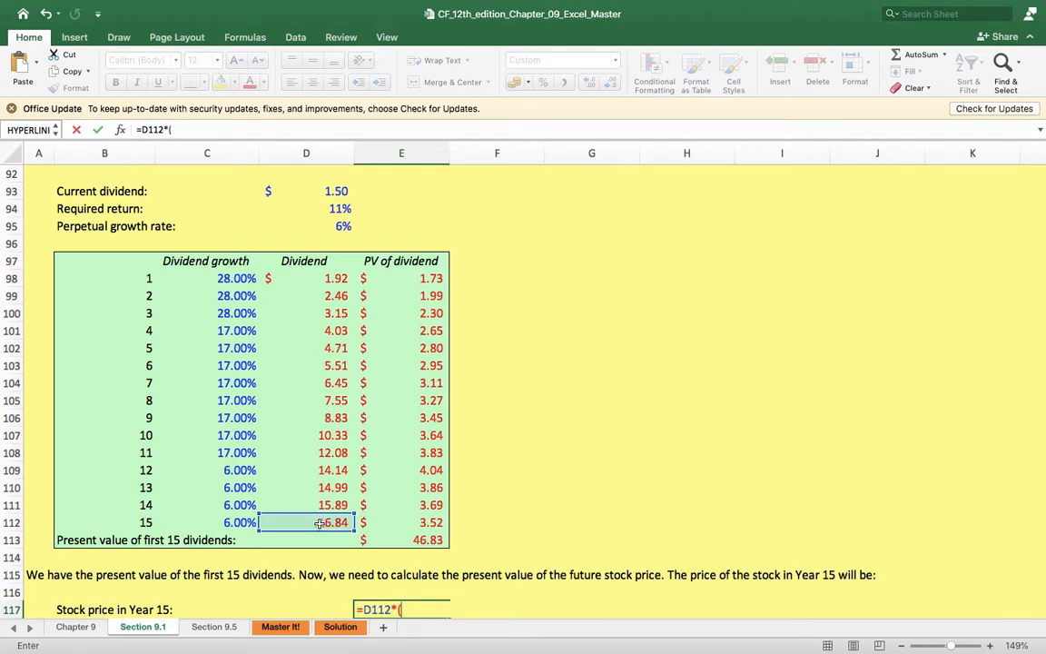
type("1+")
left_click(345, 225)
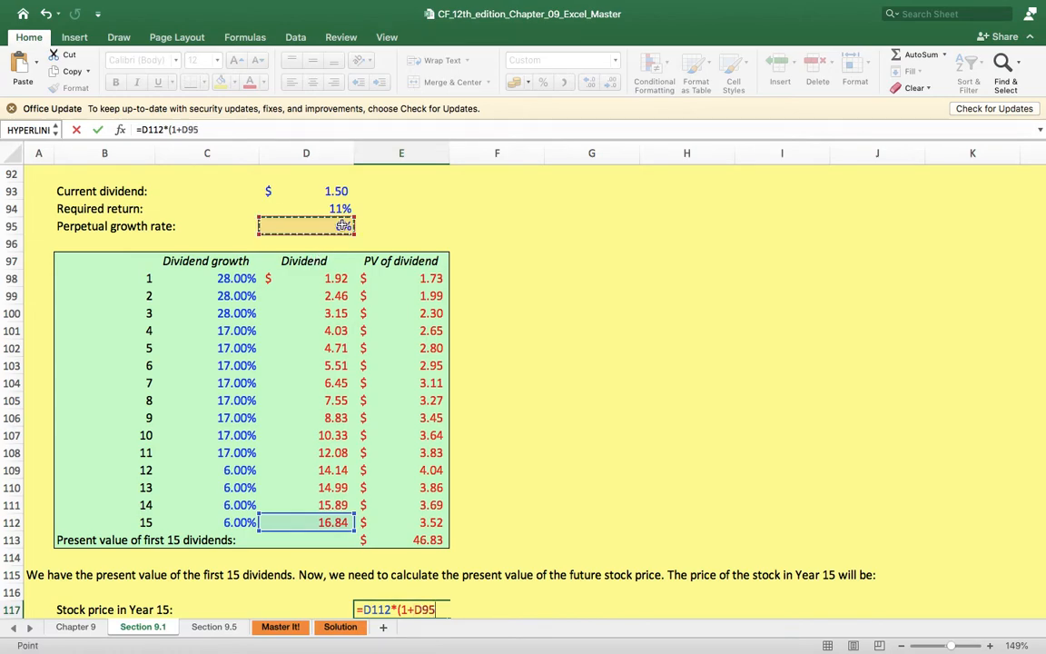
type(")")
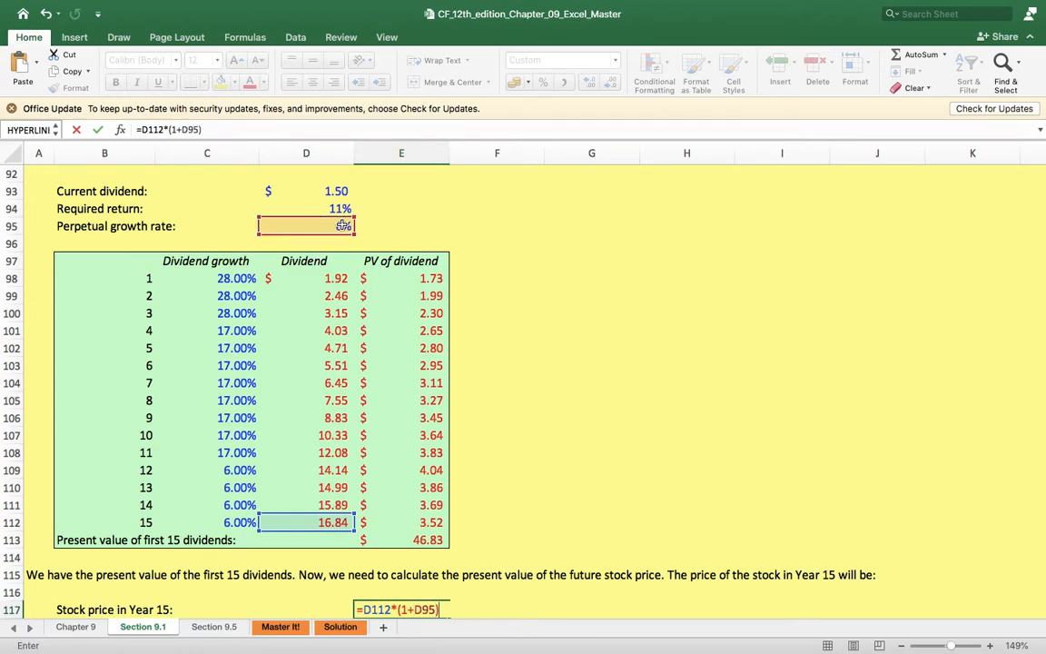
type("/(")
left_click(333, 207)
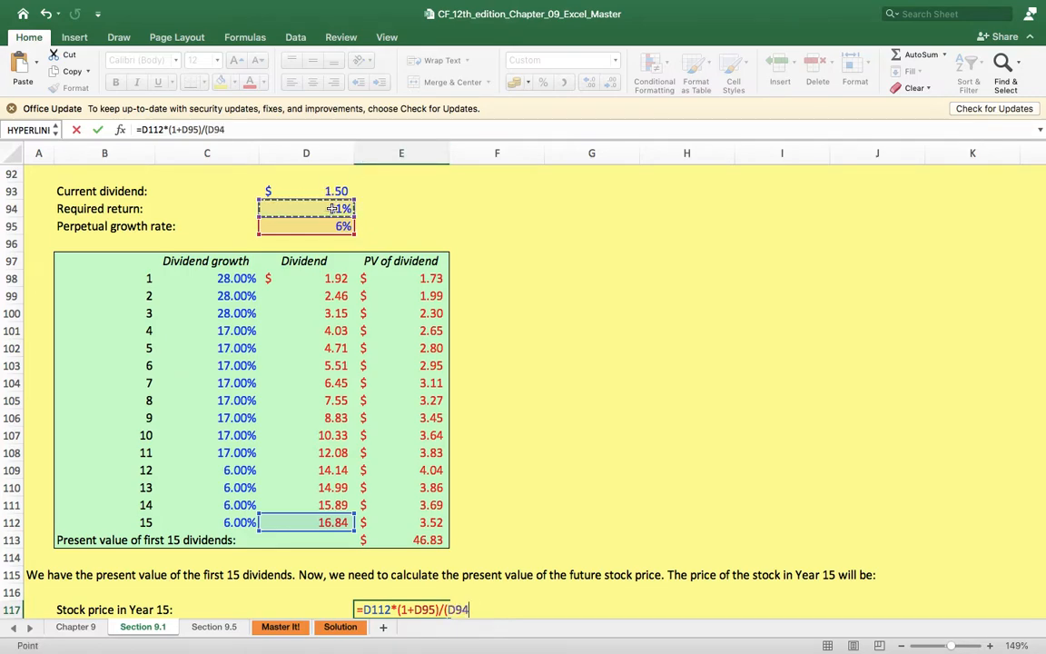
type("-")
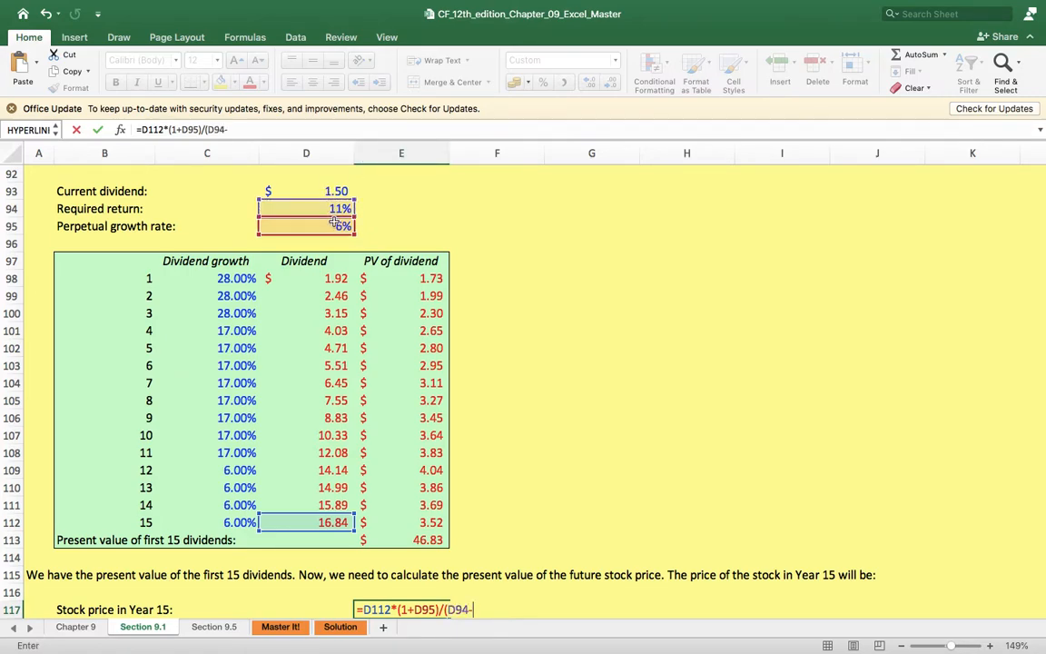
left_click(336, 228)
type(")")
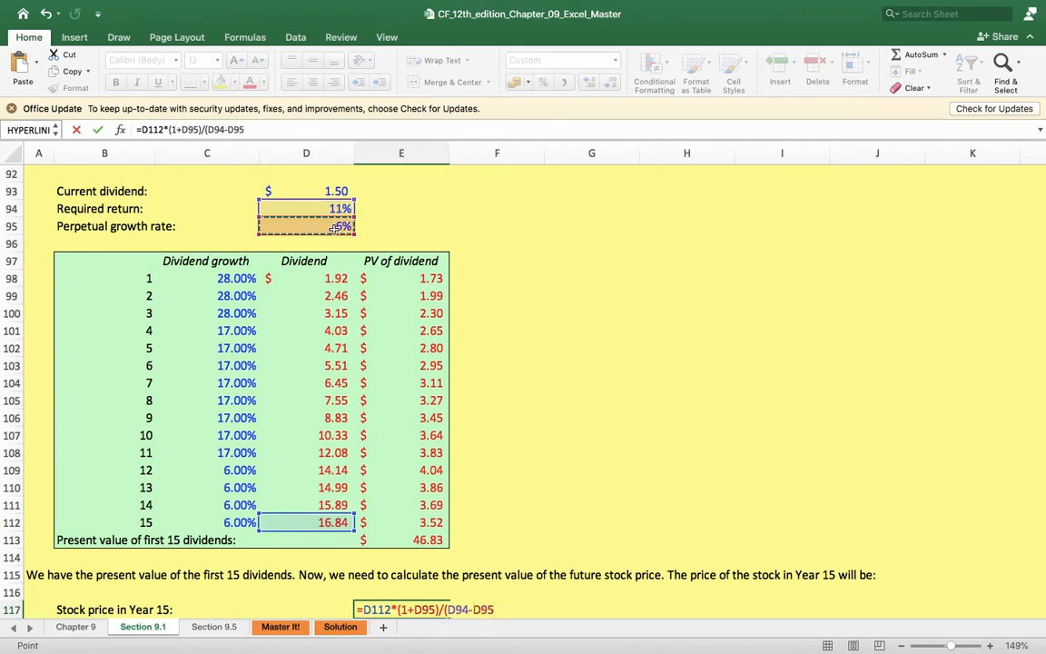
key("Return")
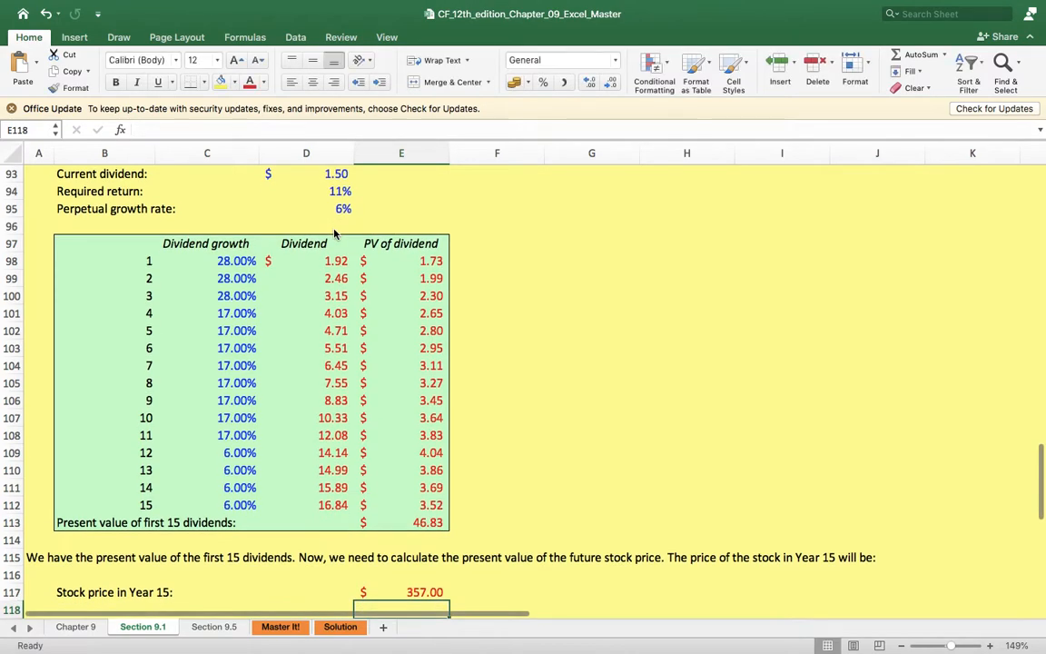
Re-enter the formula for the value today of the future stock price in cell E121 as =PV(D94,15,,-E117).
key("Down")
key("Down")
key("Down")
key("Down")
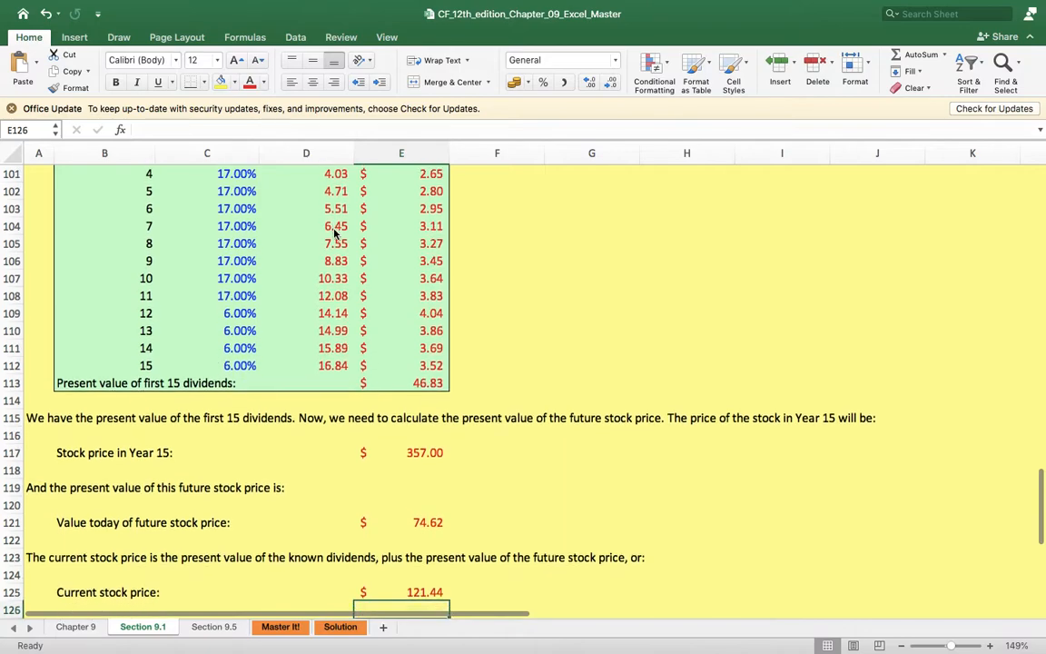
key("Up")
key("Up")
key("Up")
key("Up")
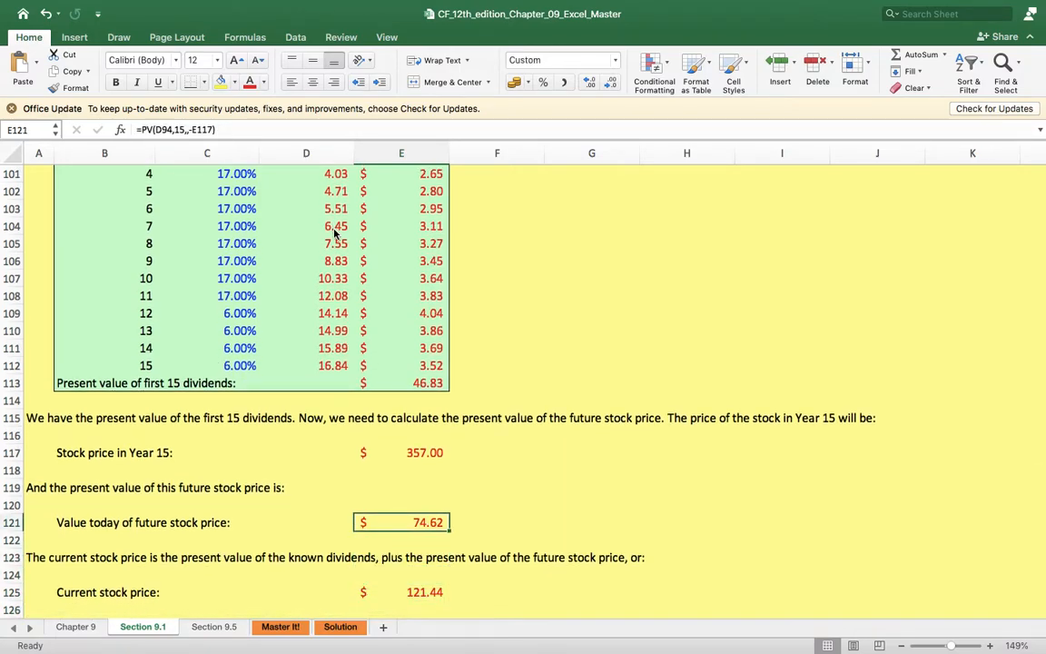
type("=")
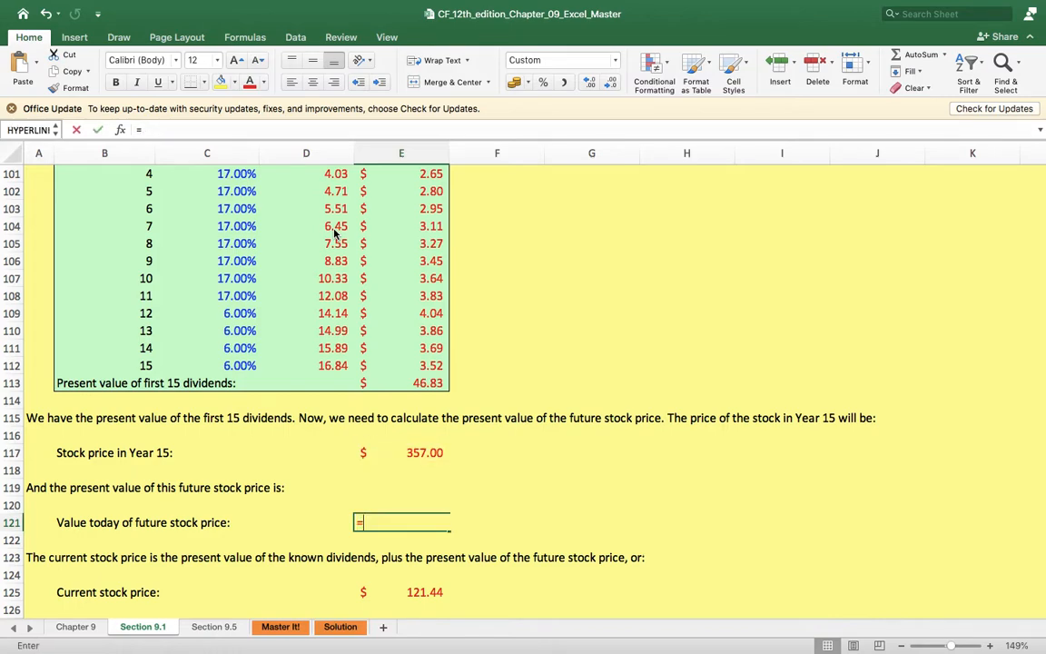
type("pv")
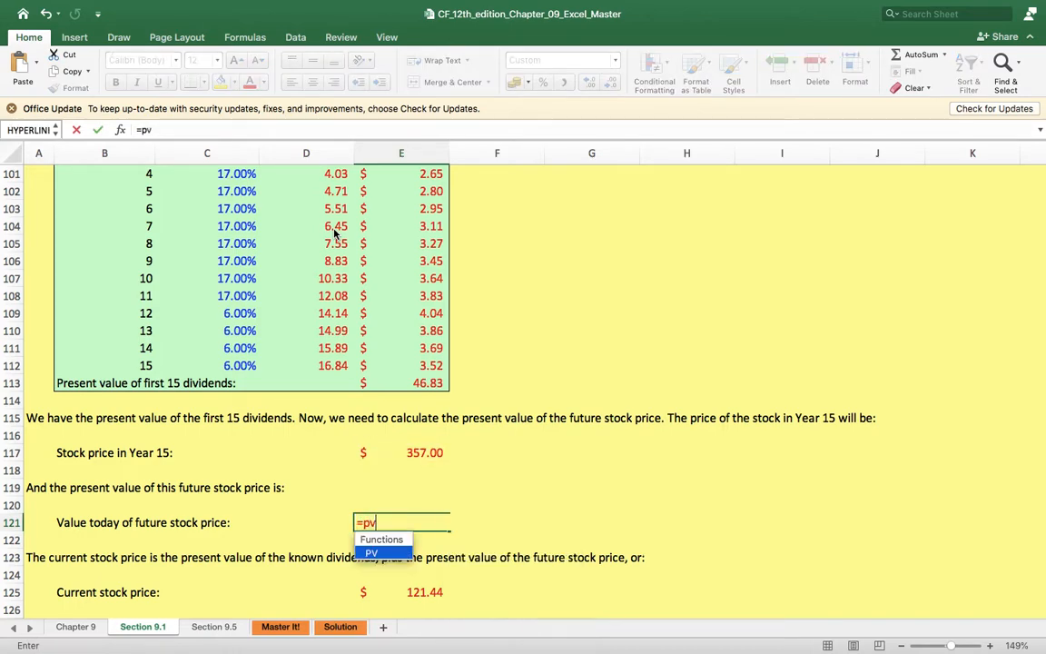
double_click(372, 553)
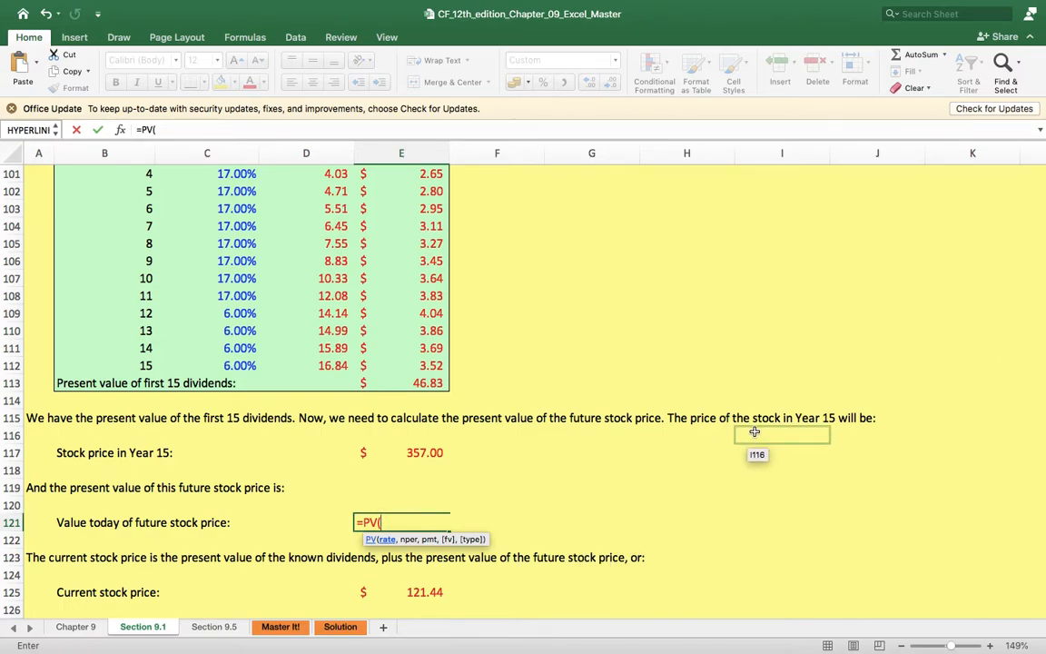
key("Up")
key("Up")
key("Up")
key("Up")
key("Up")
key("Up")
key("Up")
key("Up")
key("Up")
key("Up")
key("Up")
key("Up")
key("Up")
key("Up")
key("Up")
key("Up")
key("Up")
key("Up")
key("Up")
key("Up")
key("Up")
key("Up")
key("Up")
key("Up")
key("Up")
key("Up")
key("Up")
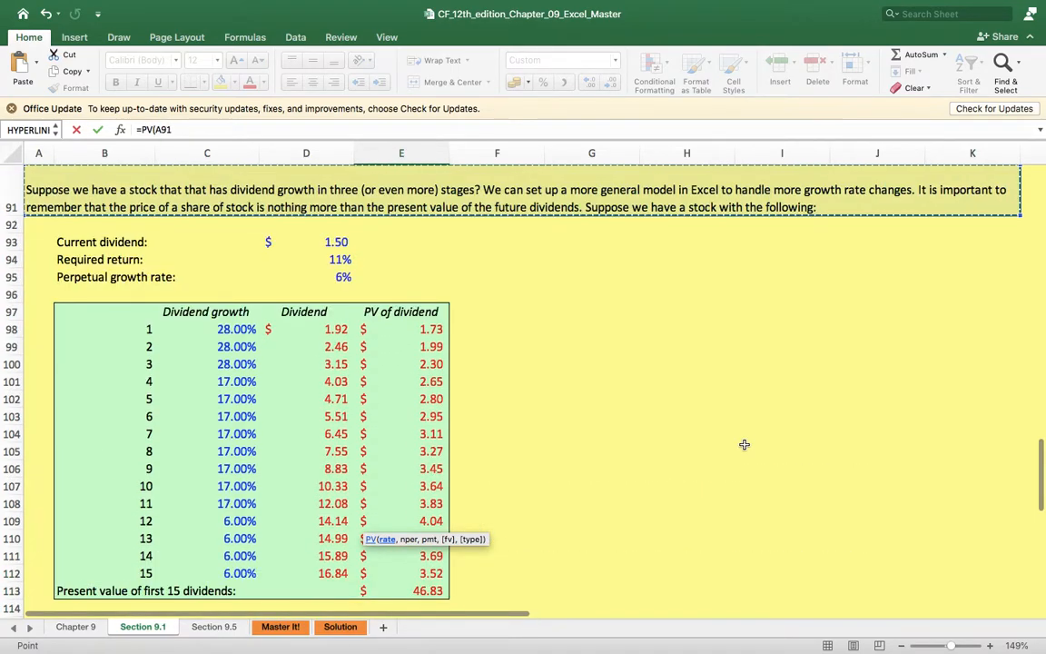
left_click(337, 259)
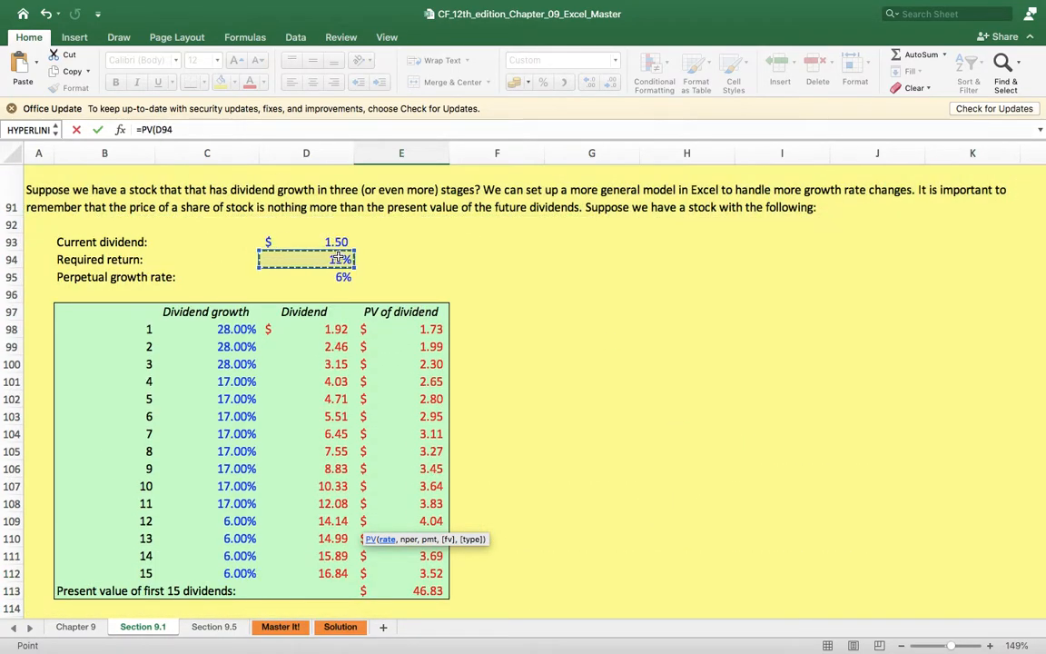
type(",")
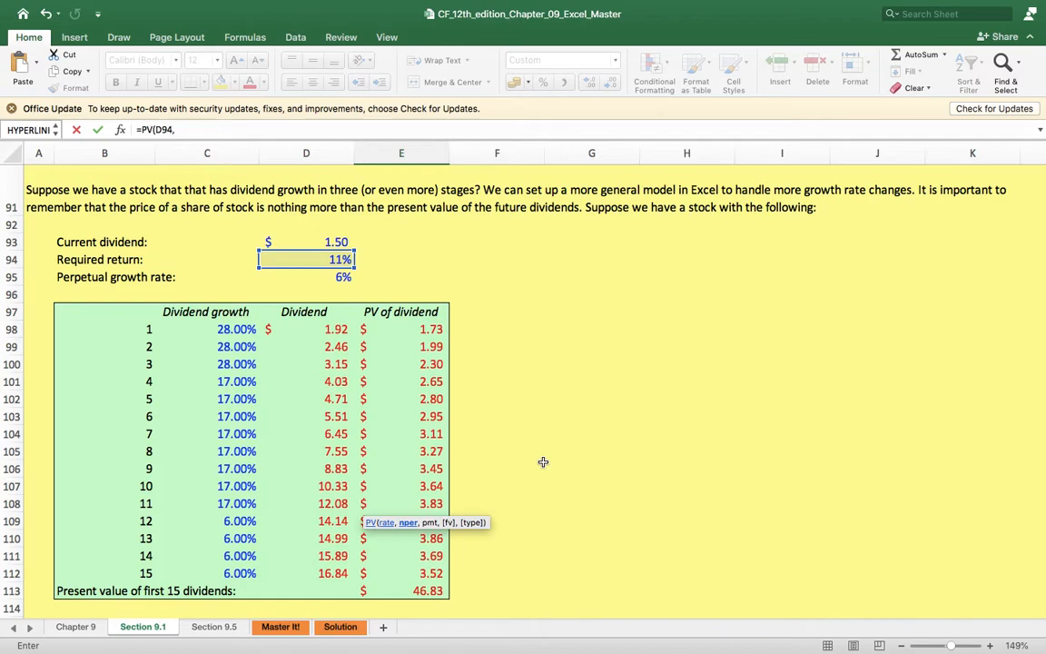
type("5,,-")
key("Down")
key("Down")
key("Down")
key("Down")
key("Down")
key("Down")
key("Down")
key("Down")
key("Down")
key("Down")
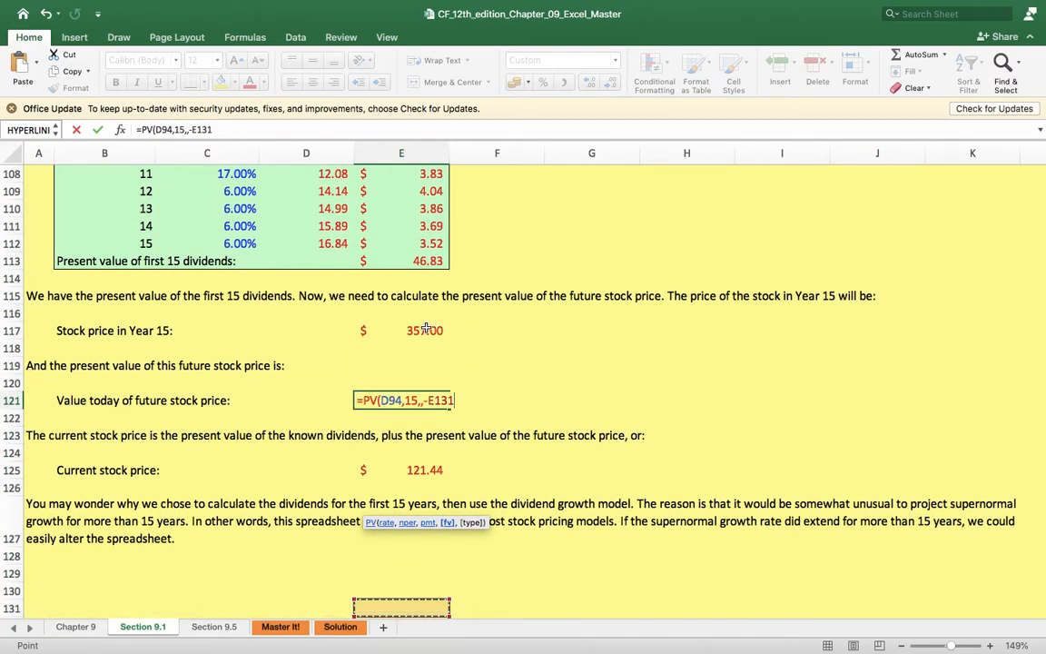
left_click(427, 330)
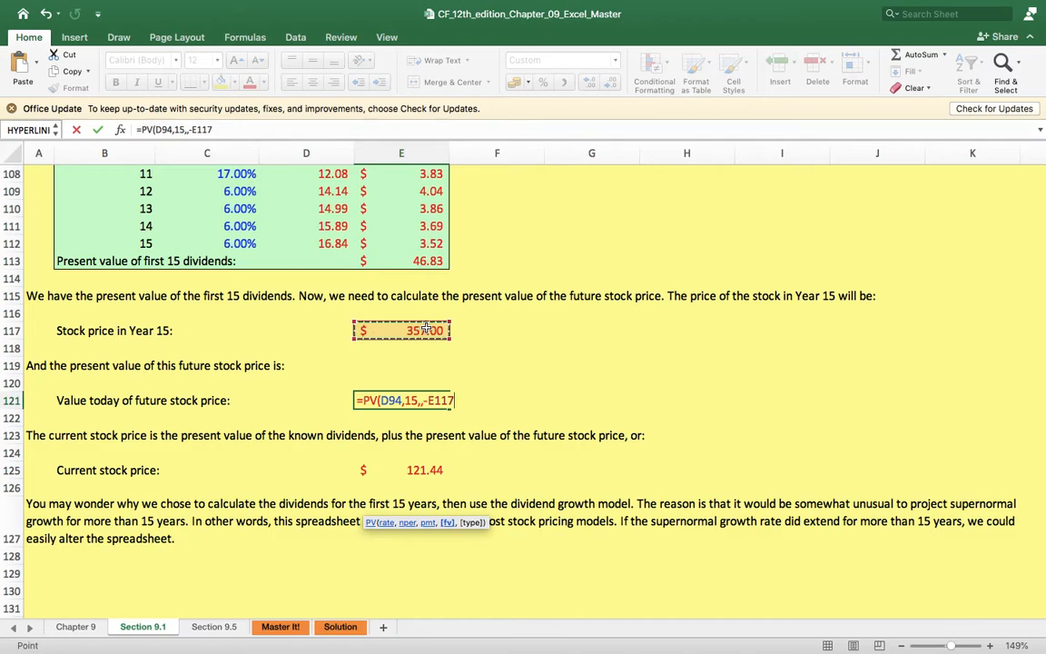
type(")")
key("Return")
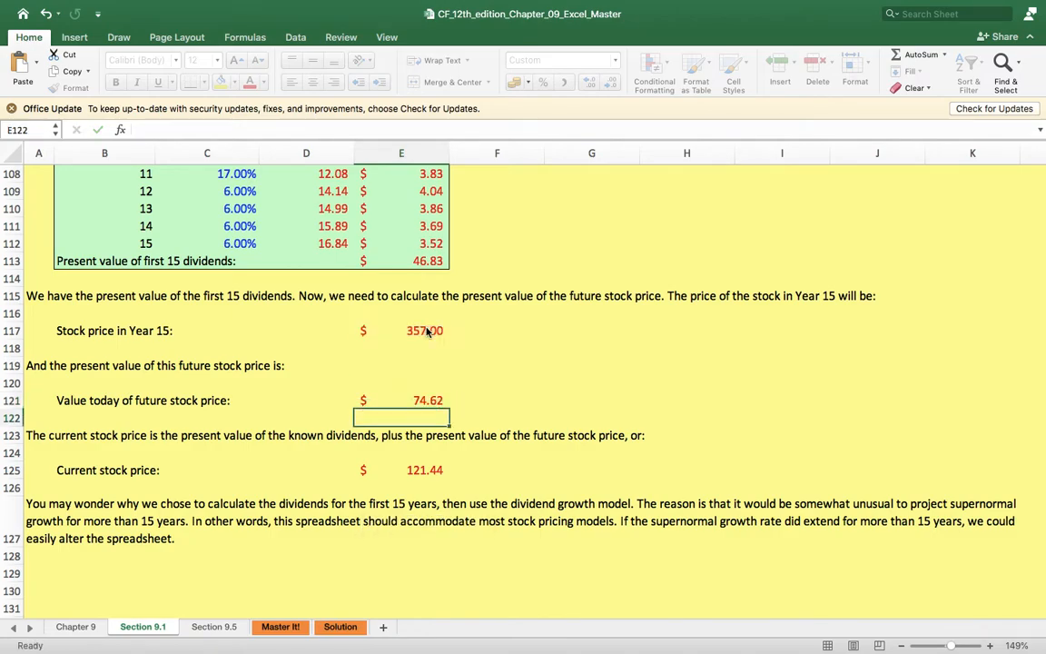
Examine the current stock price formula in E125 and its two components, the dividends' present value in E113 and future price value in E121.
left_click(434, 399)
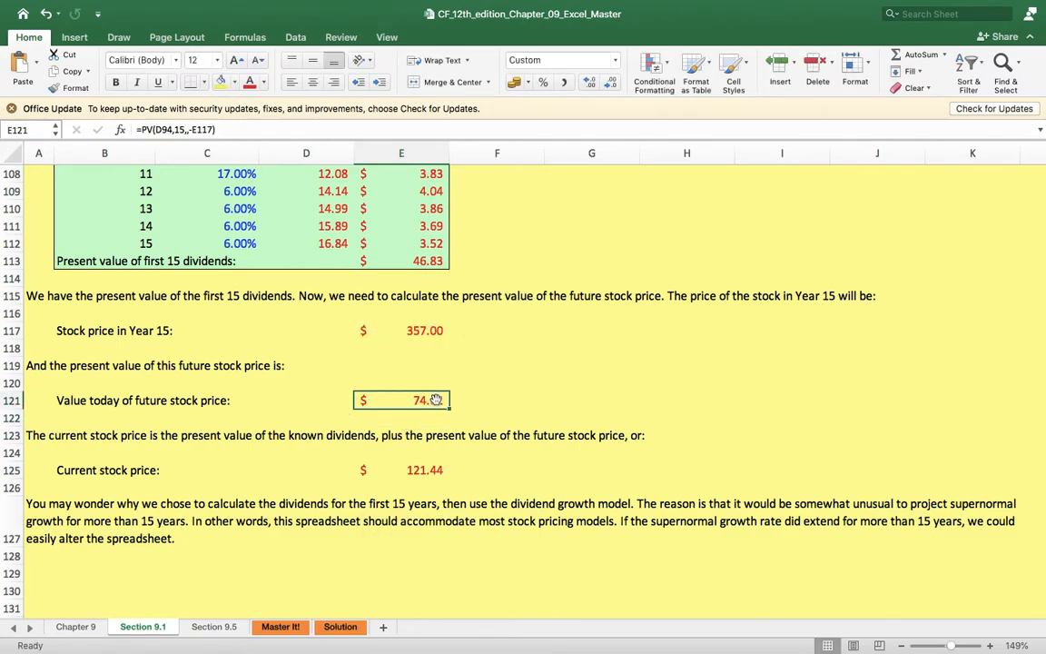
left_click(422, 469)
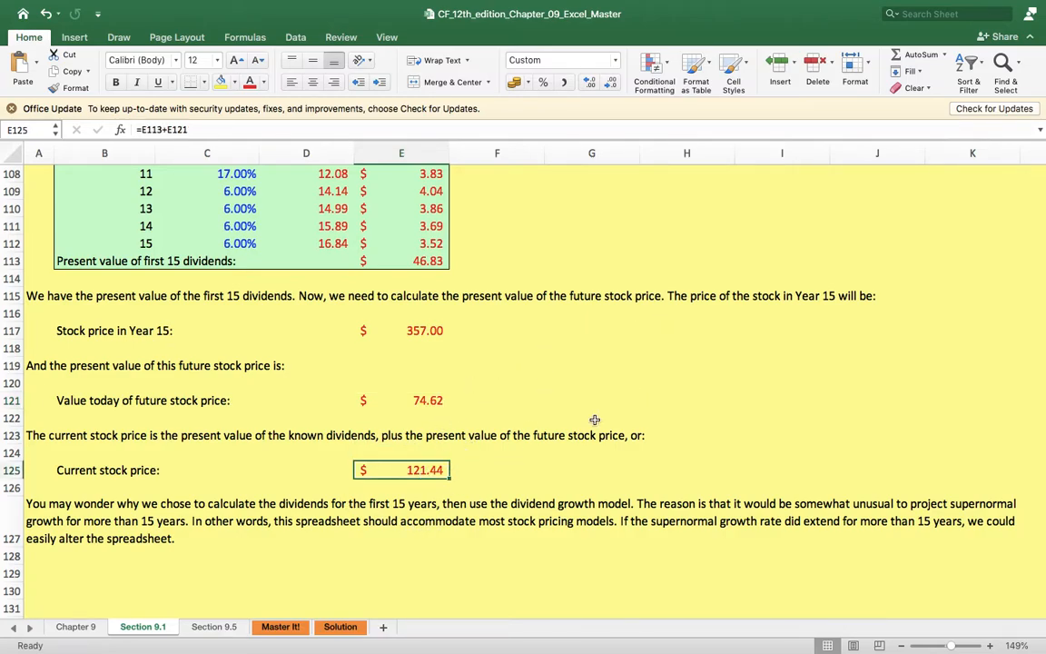
left_click(427, 261)
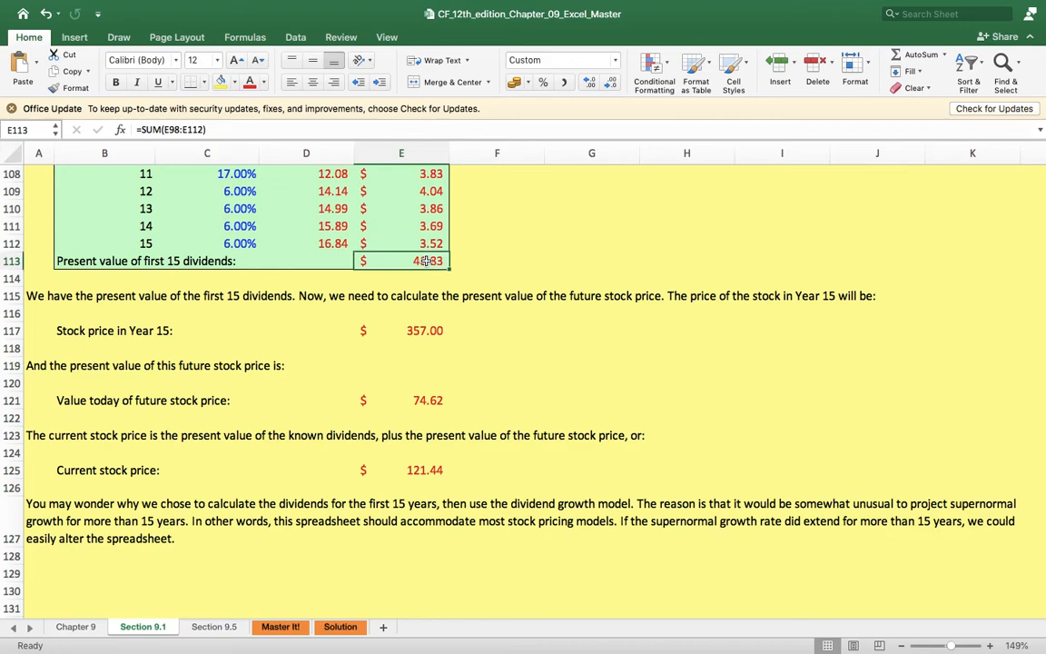
left_click(425, 400)
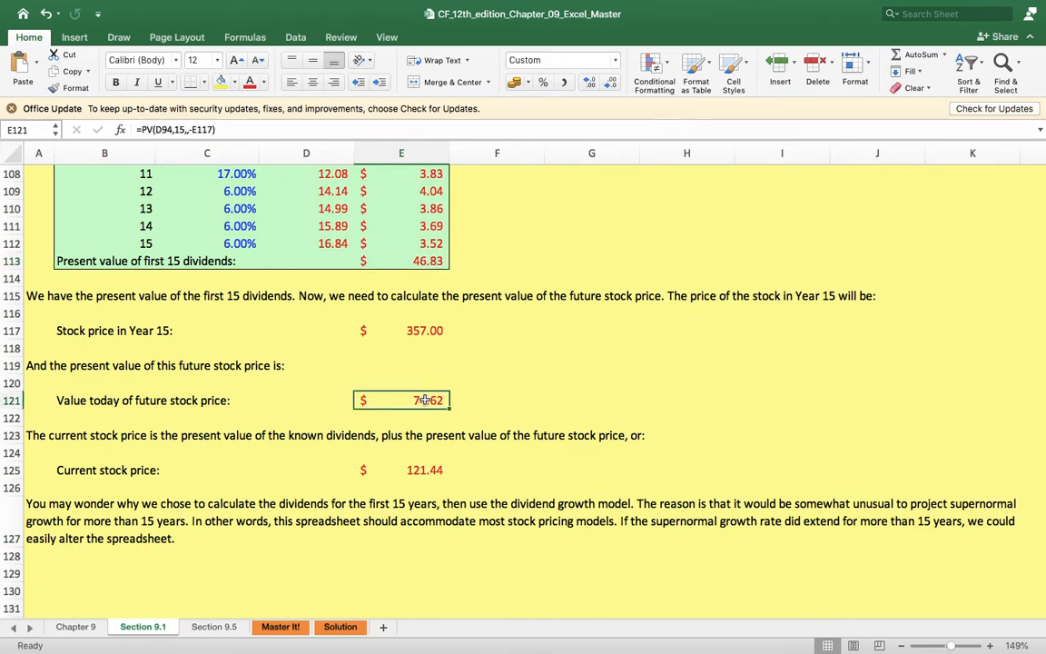
left_click(426, 472)
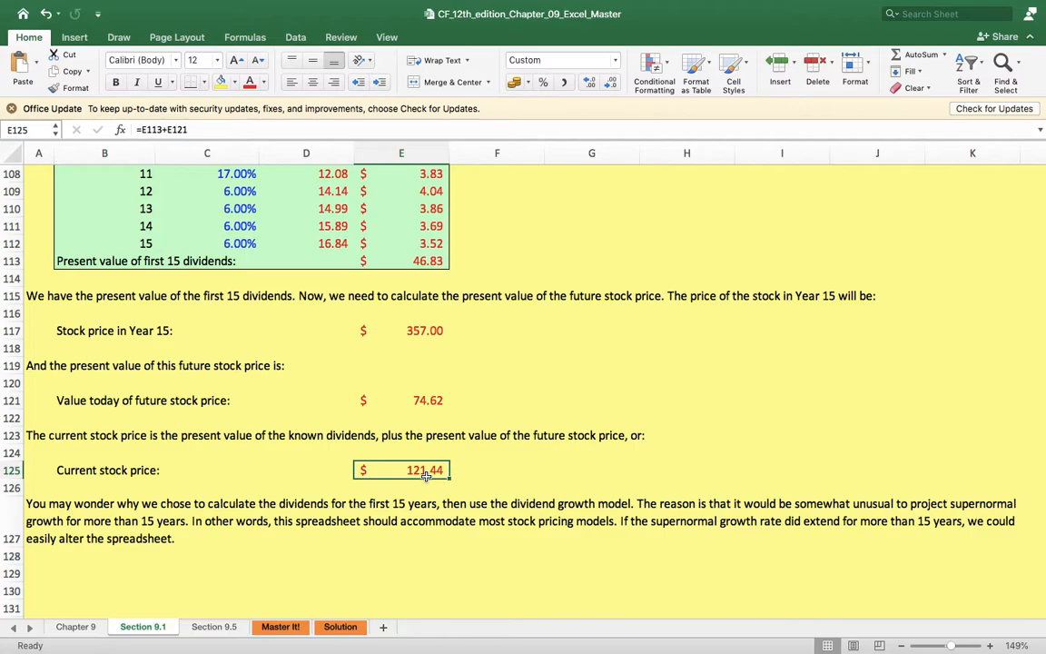
Review the Three-Stage Growth section back up to its introduction and the current dividend, required return and perpetual growth rate assumptions.
key("Up")
key("Up")
key("Up")
key("Up")
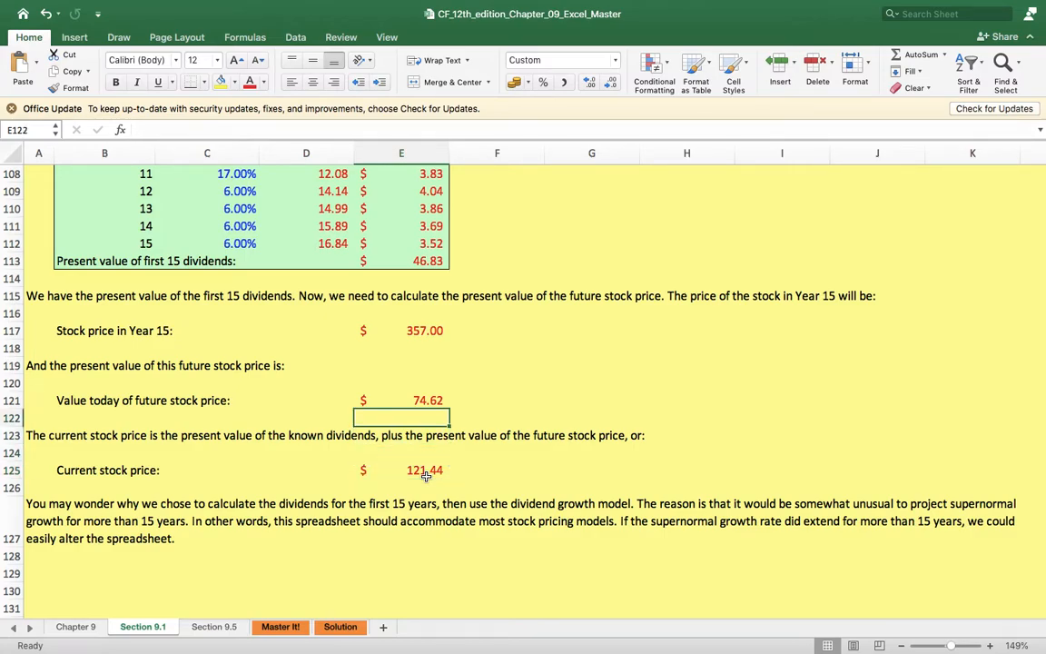
key("Up")
key("Up")
key("Up")
key("Up")
key("Up")
key("Up")
key("Up")
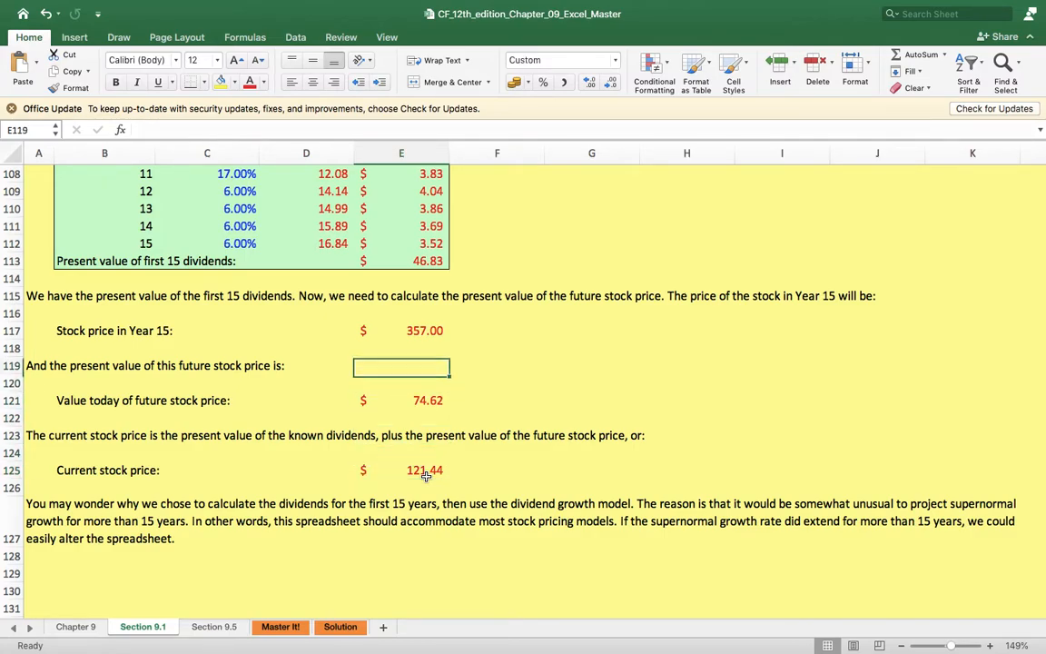
key("Up")
key("Up")
key("Up")
key("Up")
key("Up")
key("Up")
key("Up")
key("Up")
key("Up")
key("Up")
key("Up")
key("Up")
key("Up")
key("Up")
key("Up")
key("Up")
key("Up")
key("Up")
key("Up")
key("Up")
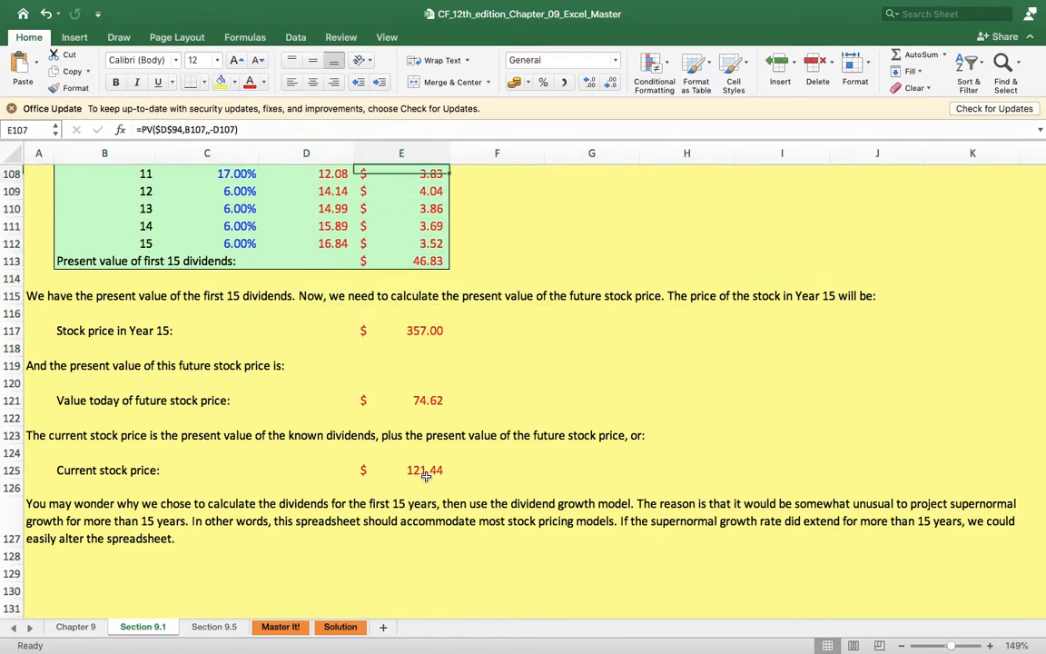
key("Up")
key("Up")
key("Up")
key("Up")
key("Up")
key("Up")
key("Up")
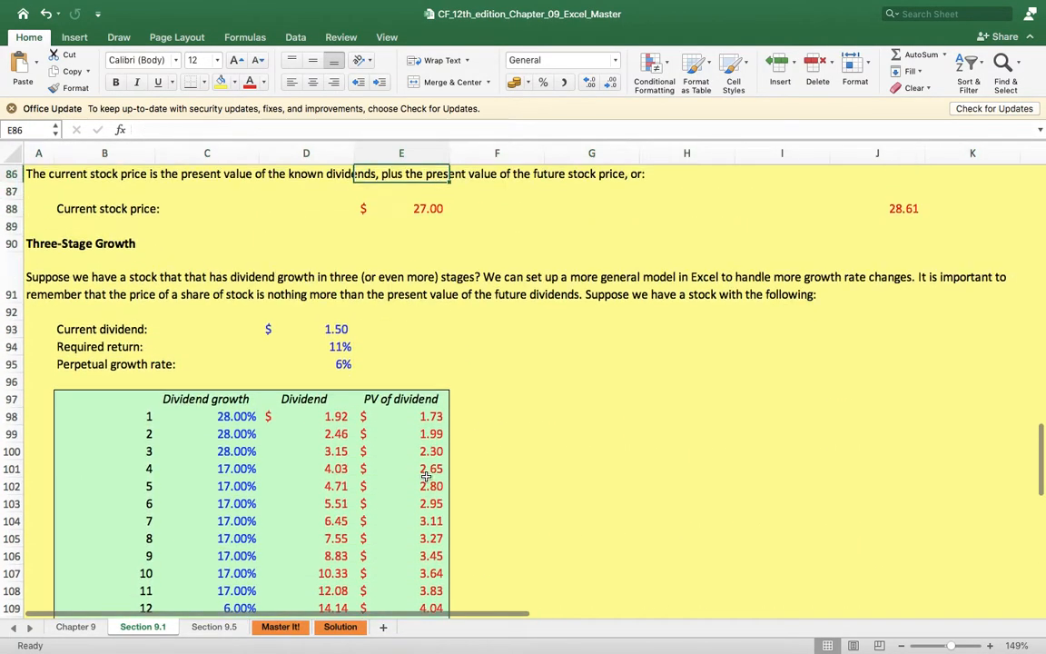
key("Up")
key("Up")
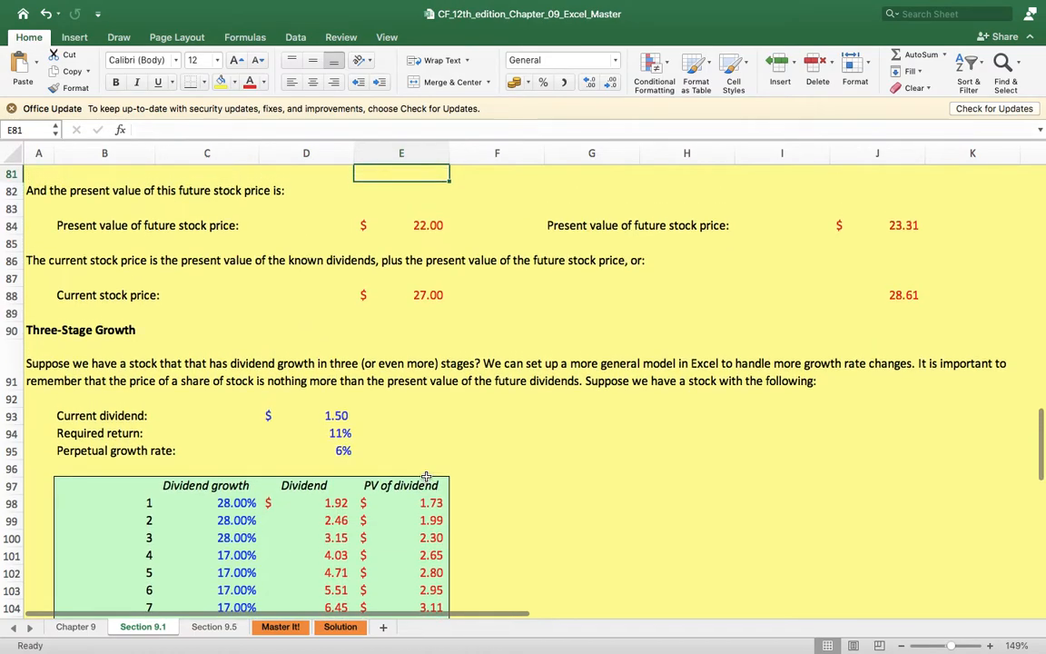
key("Down")
key("Down")
key("Down")
key("Down")
key("Down")
key("Down")
key("Down")
key("Down")
key("Down")
key("Down")
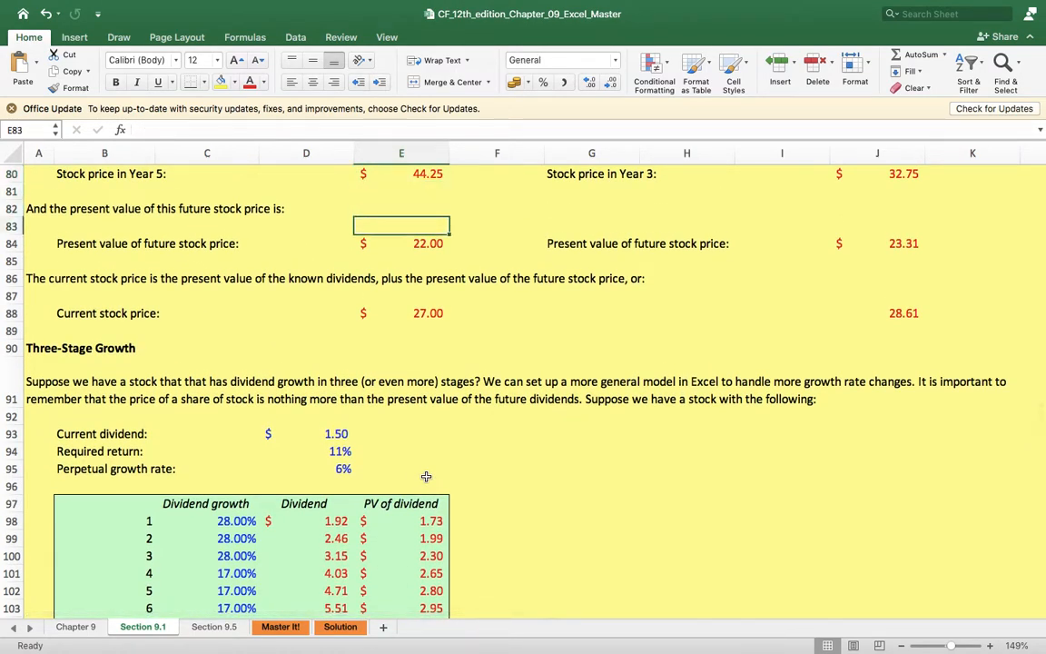
key("Down")
key("Down")
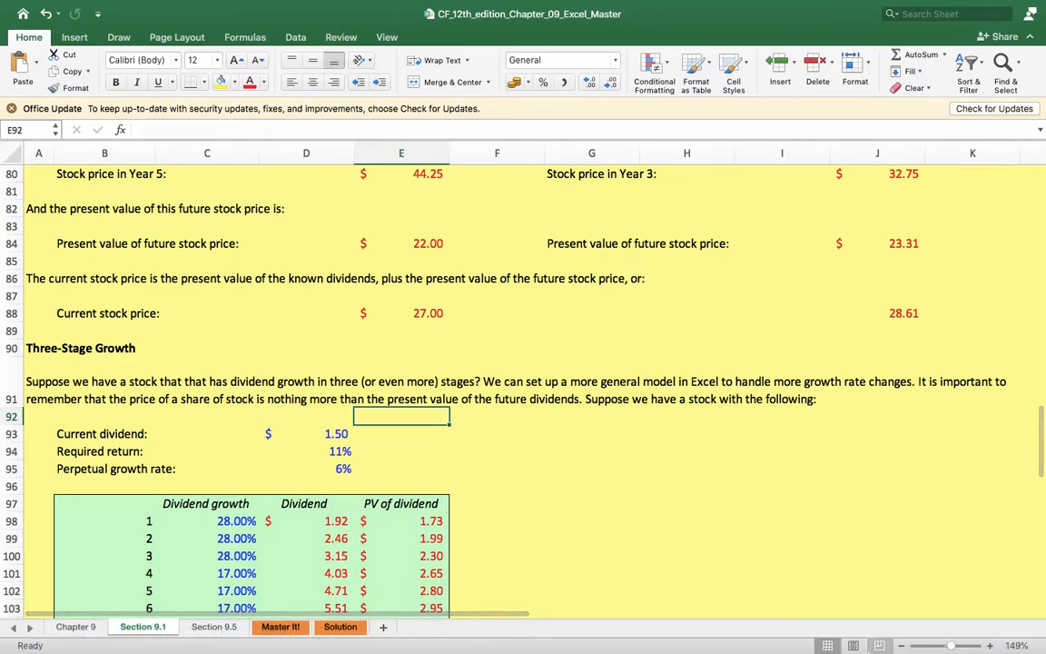
mouse_move(869, 641)
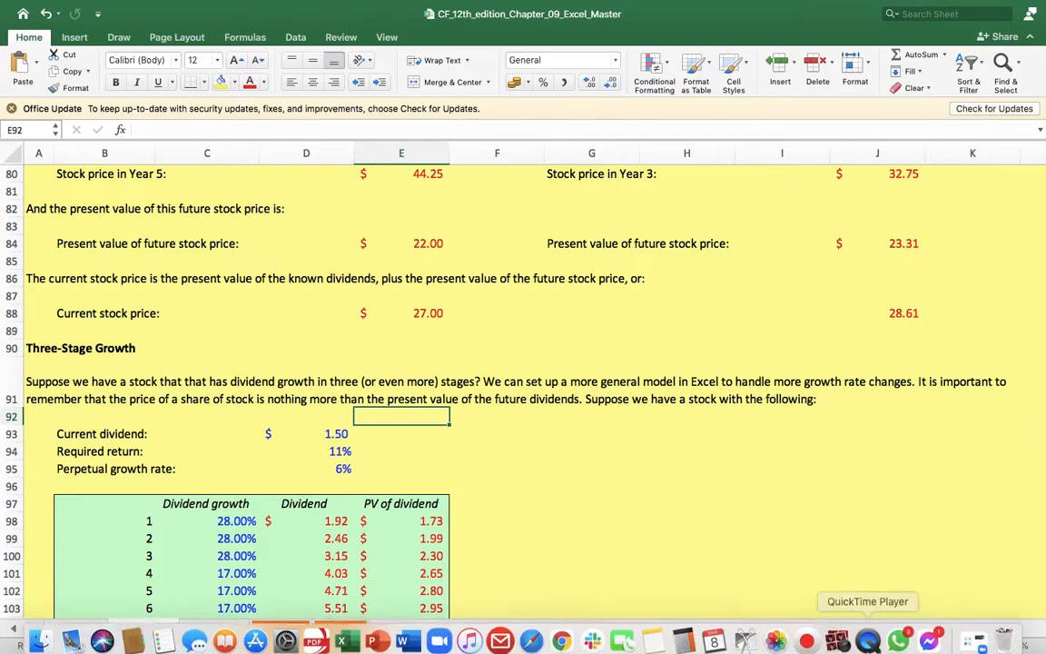
right_click(869, 641)
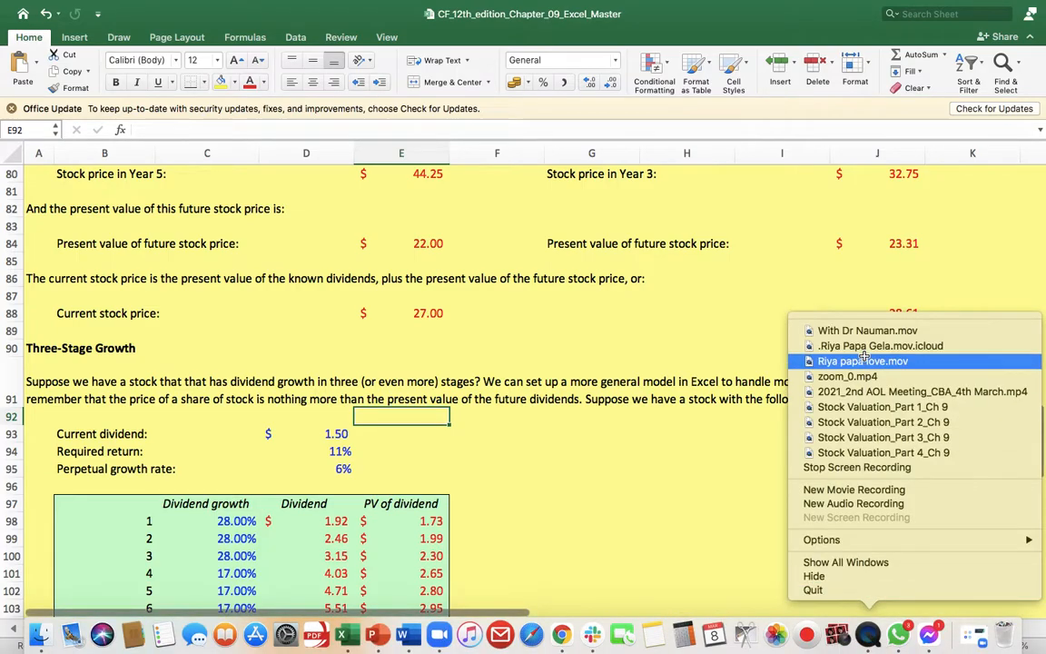